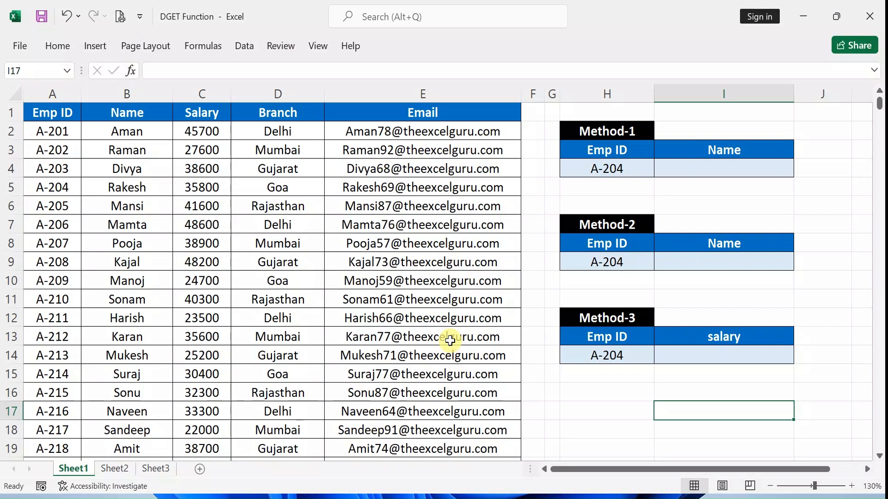
# Step: Examine Sheet2's employee table, its Emp ID and Name columns, and the lookup cells H3 and I3
pyautogui.click(115, 469)
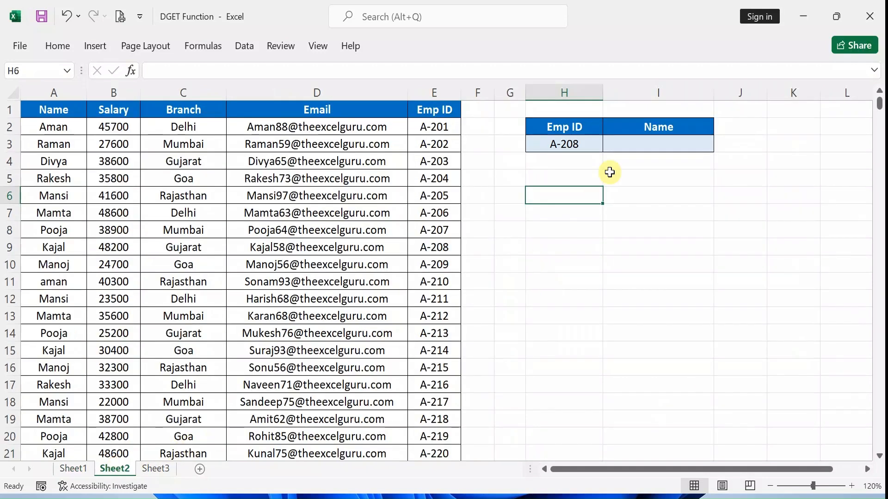
pyautogui.click(436, 94)
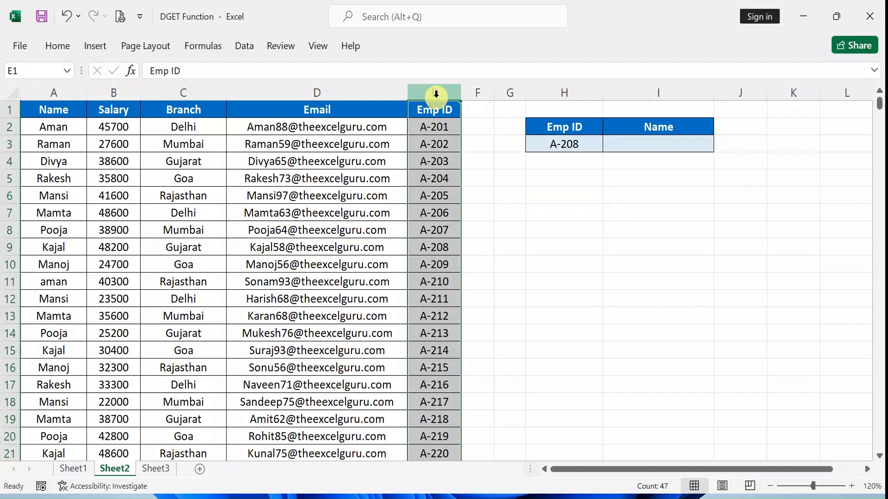
pyautogui.click(560, 146)
pyautogui.click(639, 146)
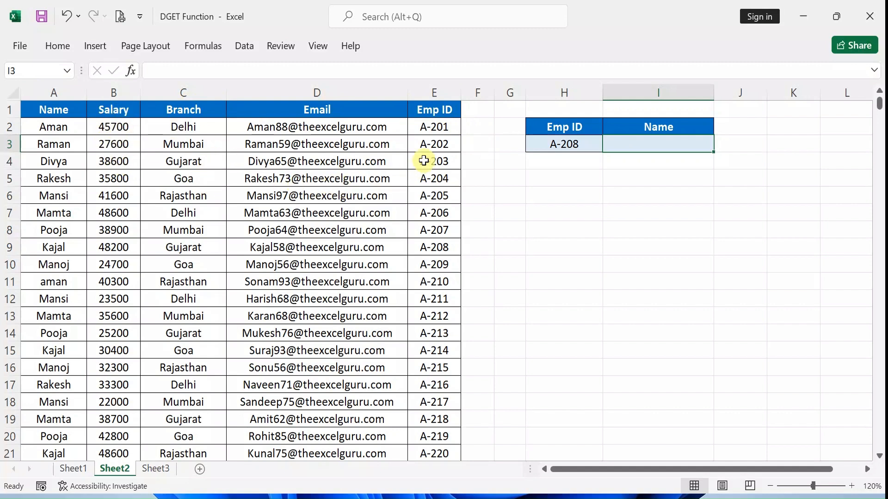
pyautogui.click(590, 146)
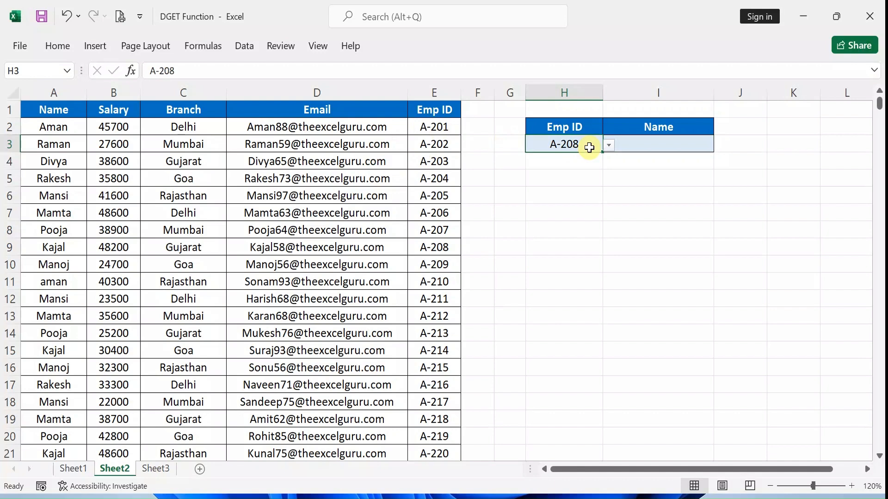
pyautogui.click(27, 91)
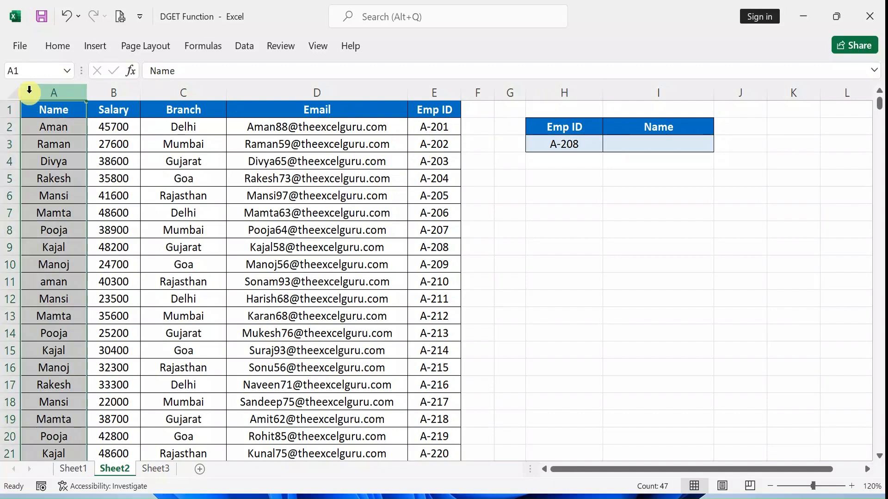
pyautogui.click(428, 93)
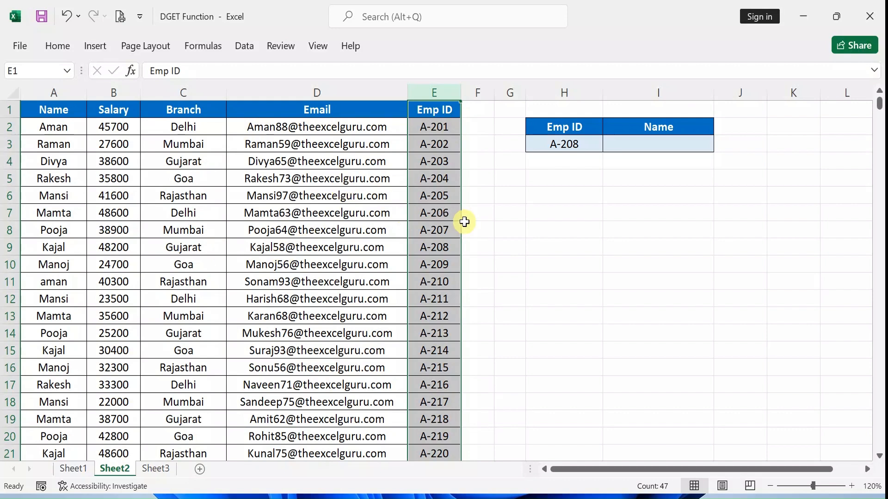
pyautogui.click(508, 223)
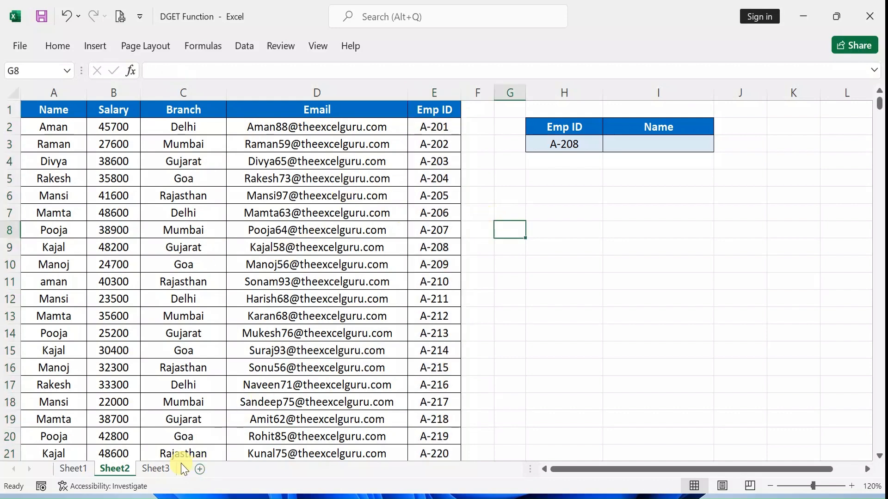
# Step: Examine Sheet3's Name and Branch criteria, the Email id result cell, and the matching-name records in rows 3 and 12
pyautogui.click(162, 468)
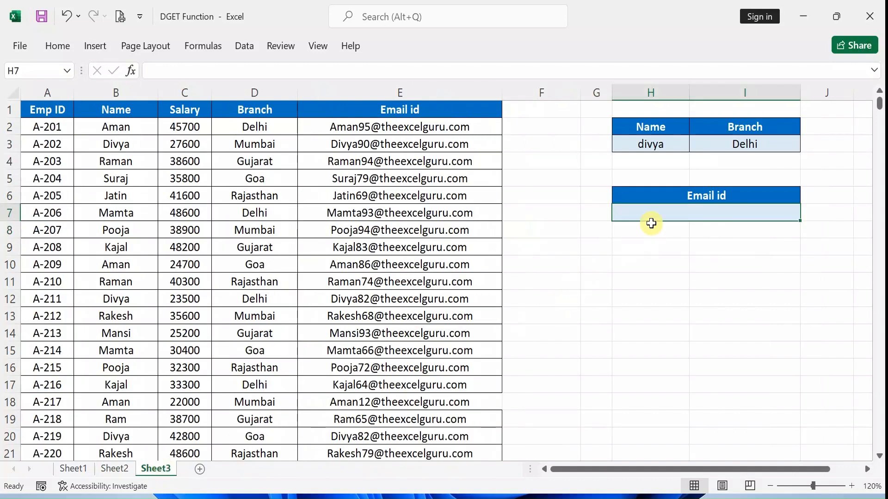
pyautogui.click(650, 128)
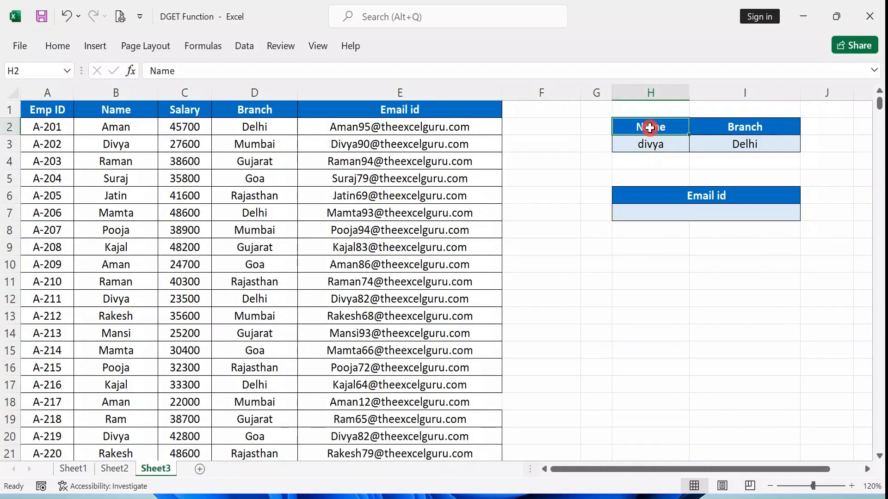
pyautogui.click(725, 125)
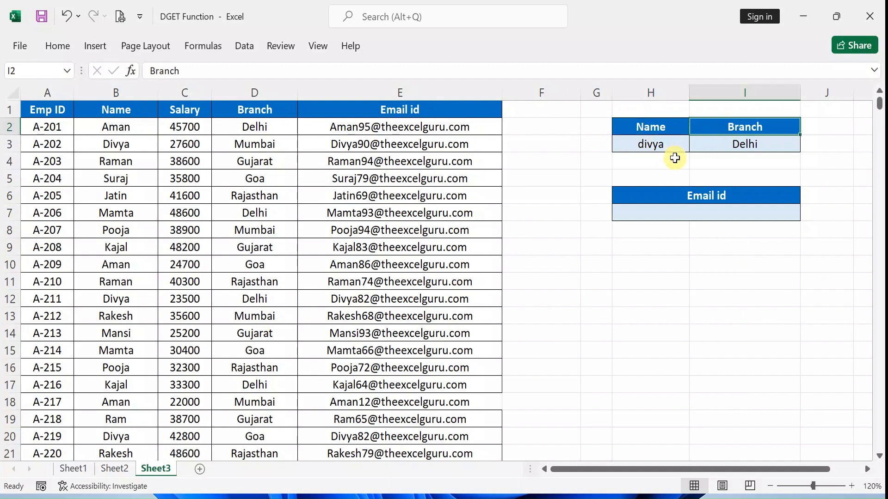
pyautogui.click(667, 214)
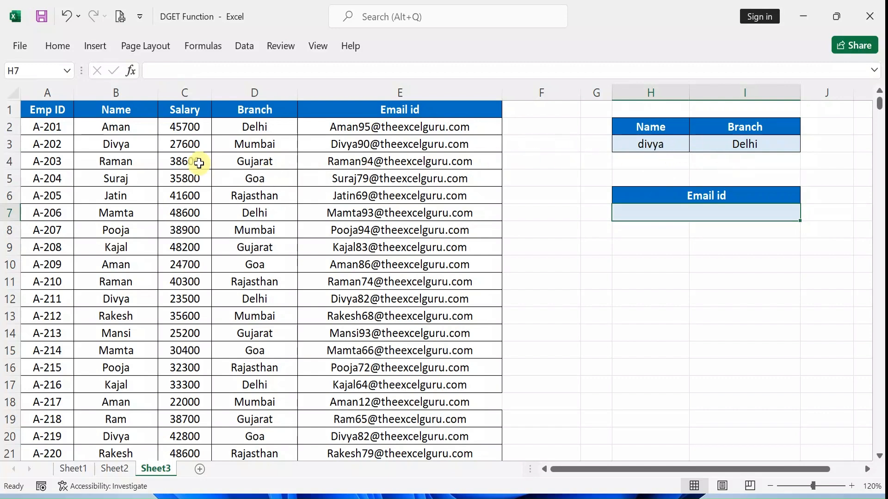
pyautogui.click(129, 145)
pyautogui.moveTo(129, 145); pyautogui.dragTo(242, 146)
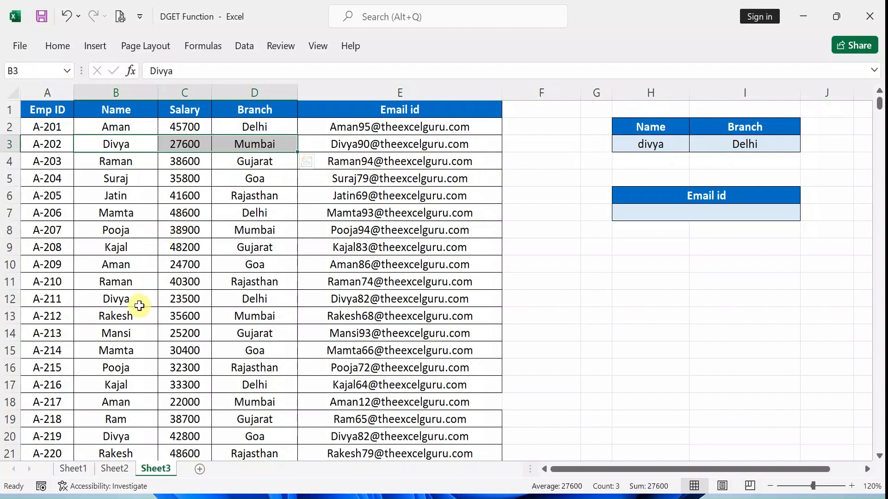
pyautogui.moveTo(137, 302); pyautogui.dragTo(278, 299)
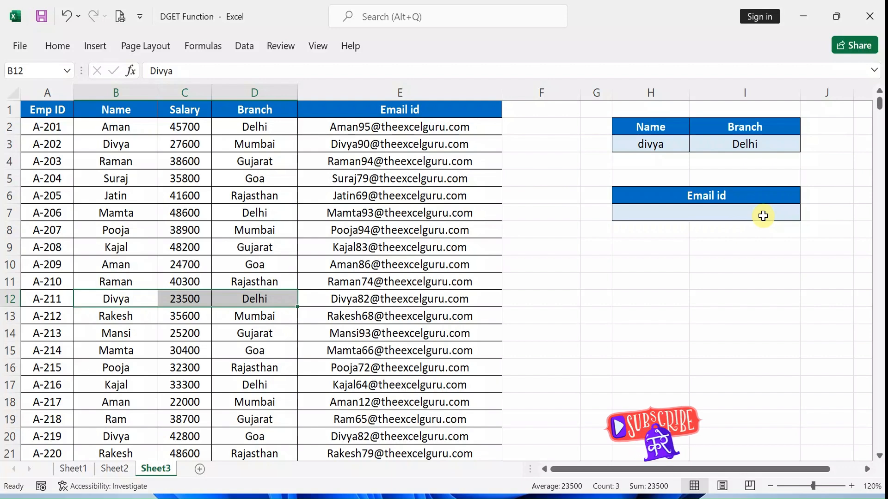
pyautogui.click(763, 216)
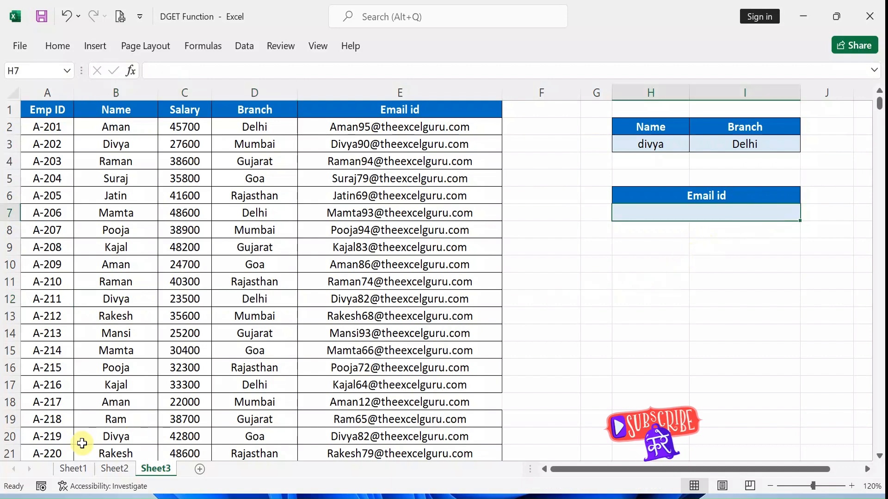
# Step: On Sheet1, start a DGET formula in the Method-1 Name cell I4 with the absolute range $A$1:$E$47 as database
pyautogui.click(64, 469)
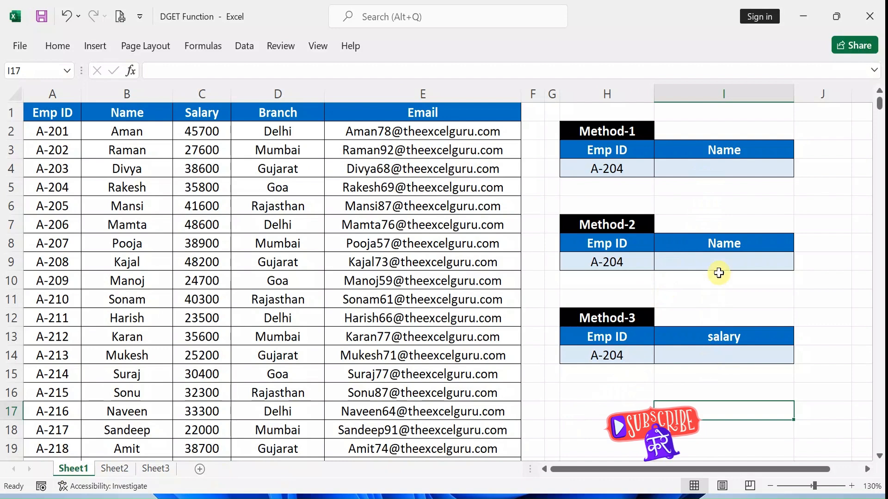
pyautogui.click(717, 172)
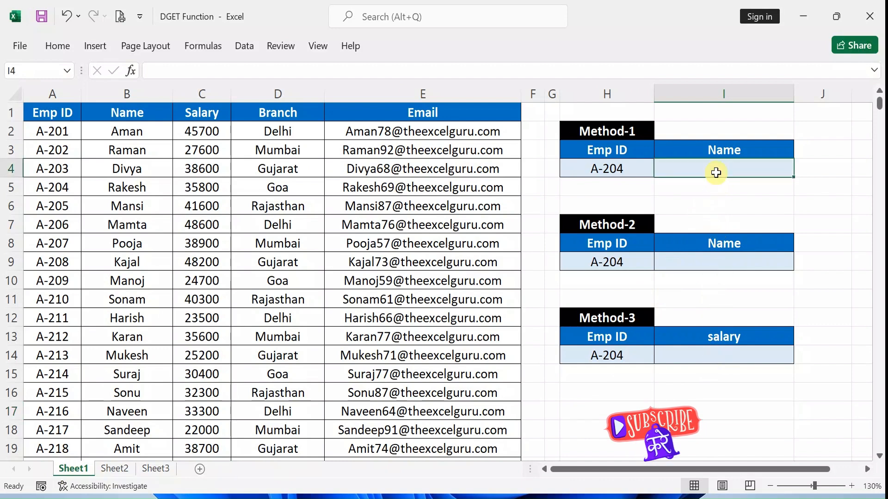
pyautogui.write('=')
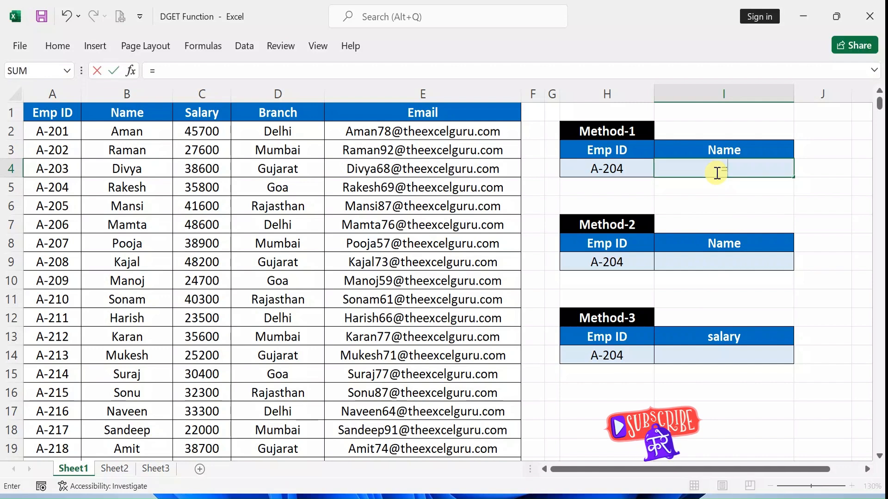
pyautogui.write('dge')
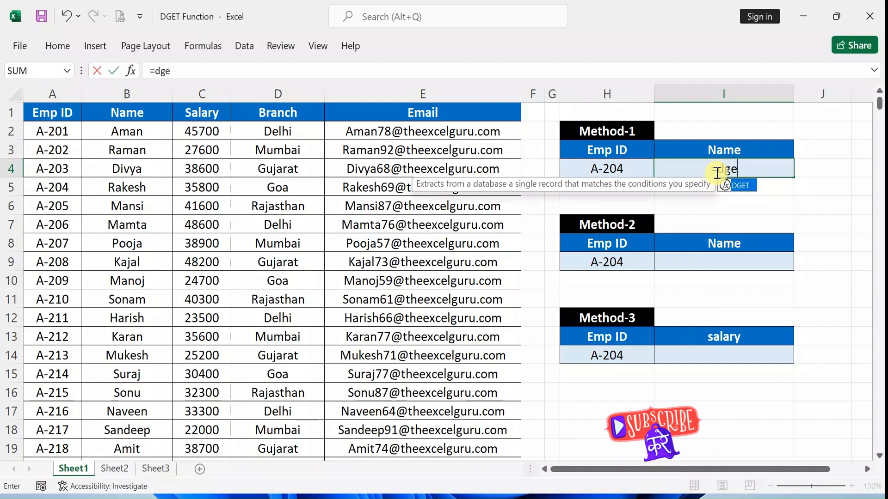
pyautogui.press('Tab')
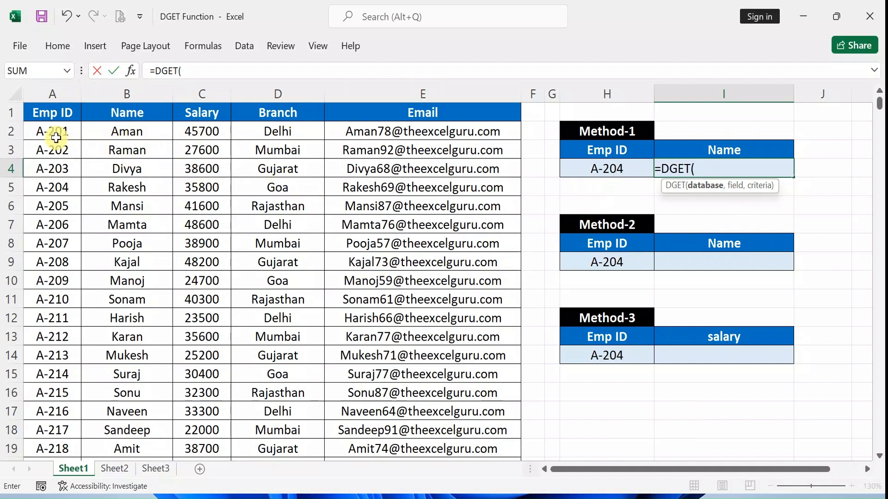
pyautogui.moveTo(55, 134); pyautogui.dragTo(384, 348)
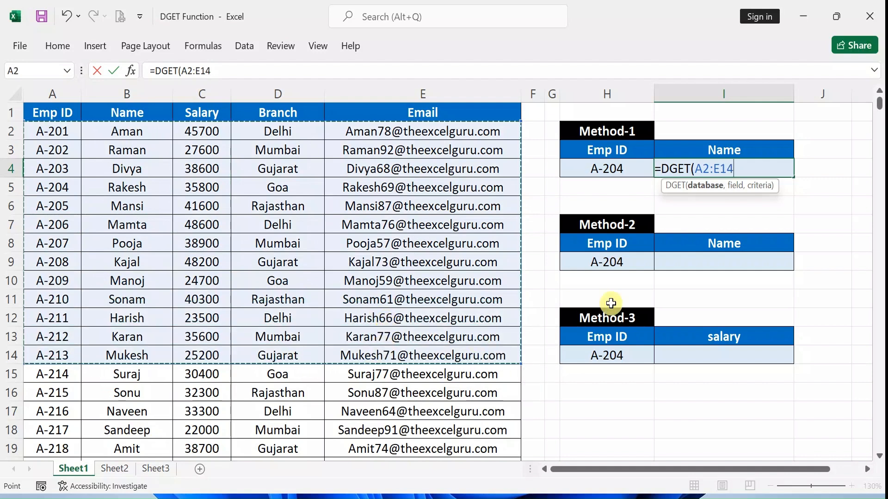
pyautogui.click(51, 116)
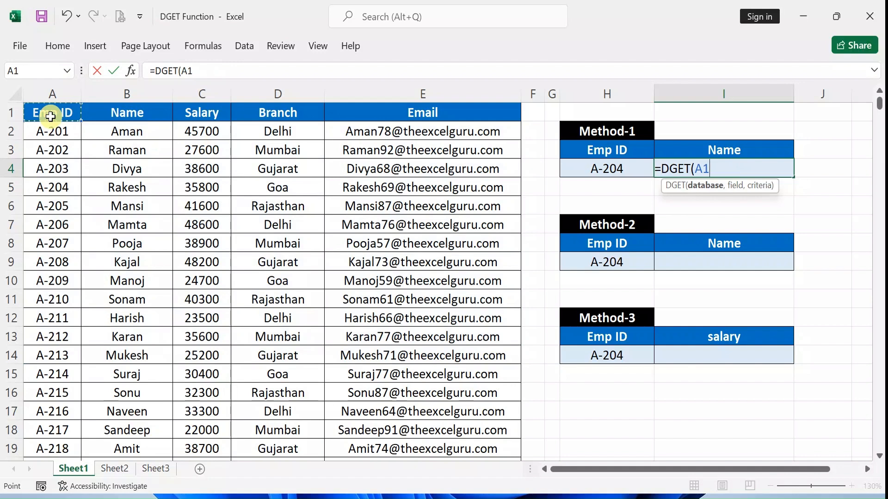
pyautogui.hotkey('ctrl', 'shift', 'Right')
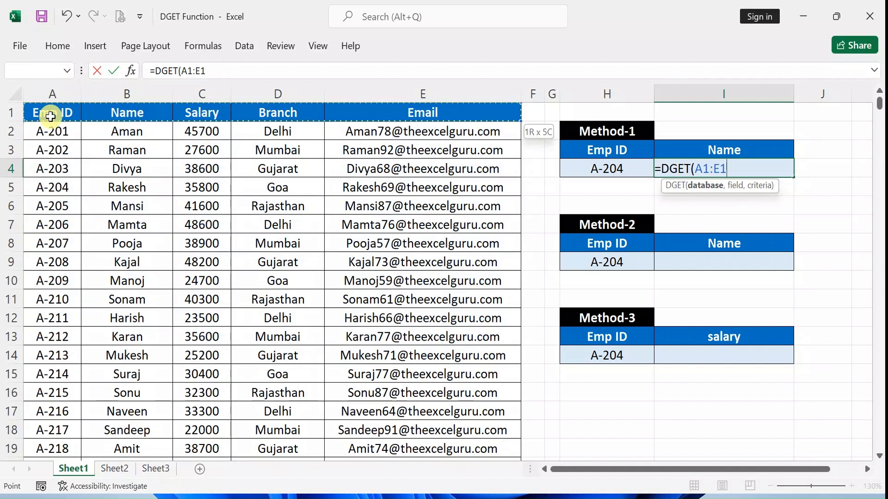
pyautogui.hotkey('ctrl', 'shift', 'Down')
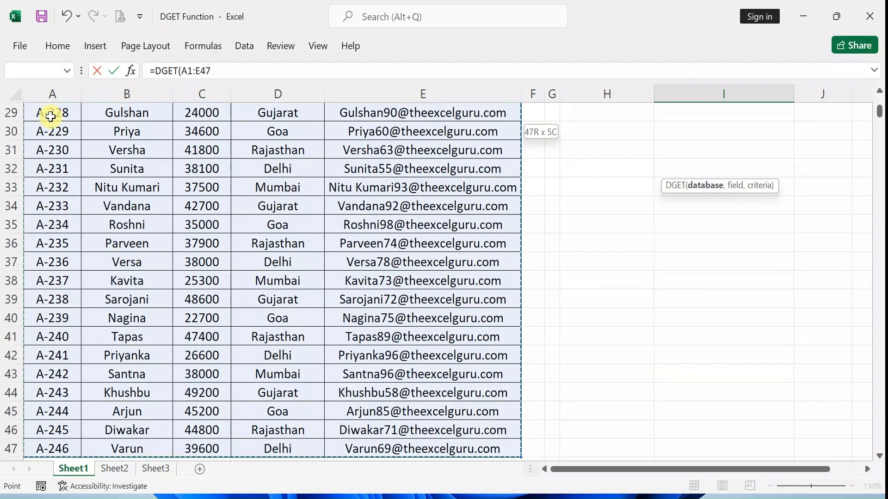
pyautogui.press('F4')
pyautogui.write(',')
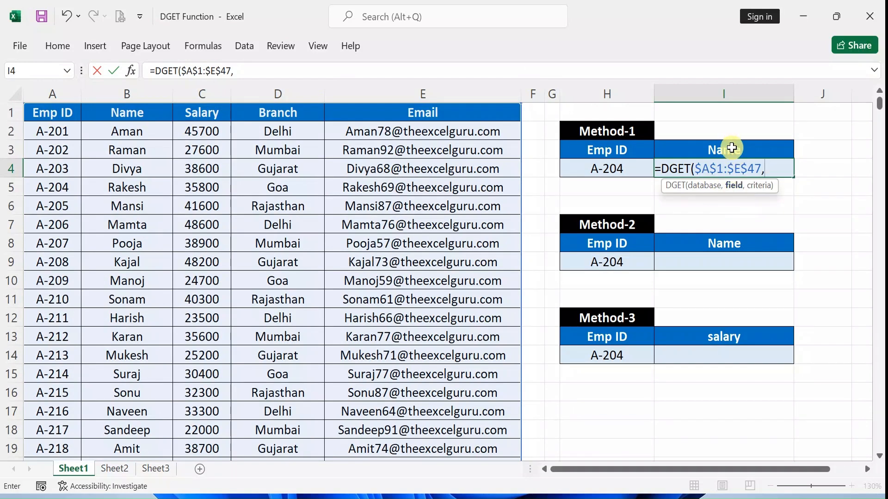
# Step: Complete the DGET formula in I4 with field "name" and criteria H3:H4, and compare the result with the A-204 record
pyautogui.write('"name')
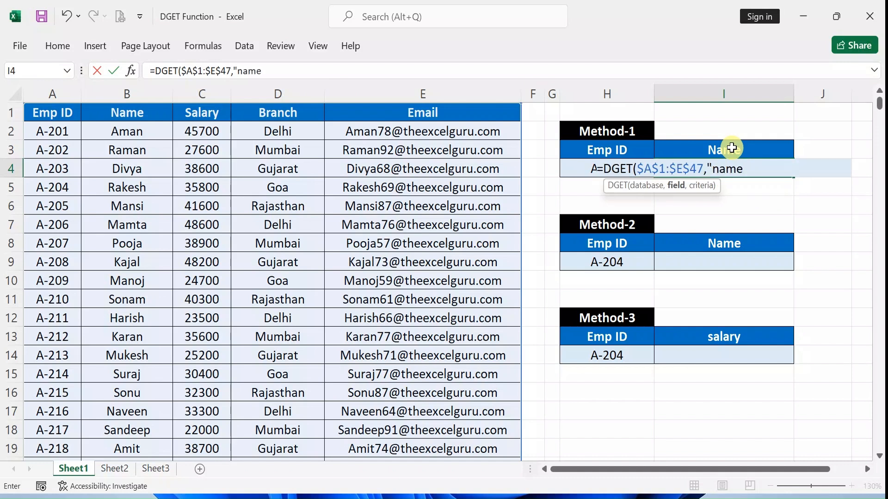
pyautogui.write('",')
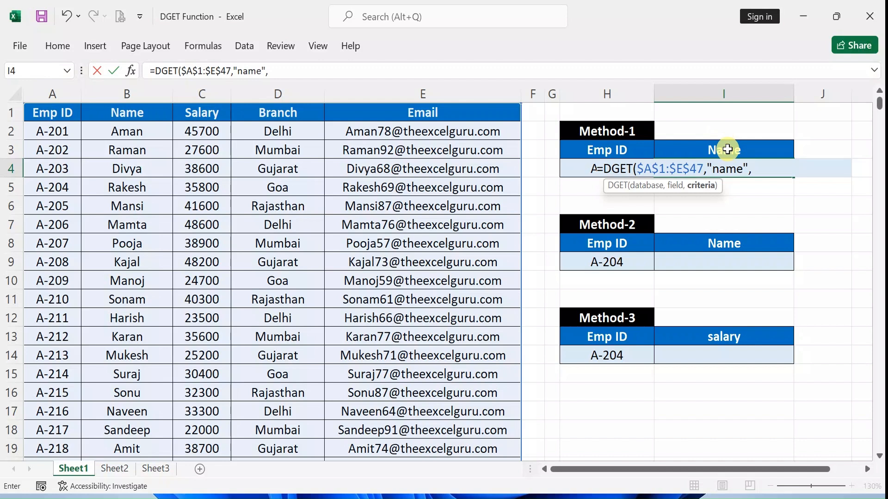
pyautogui.click(743, 170)
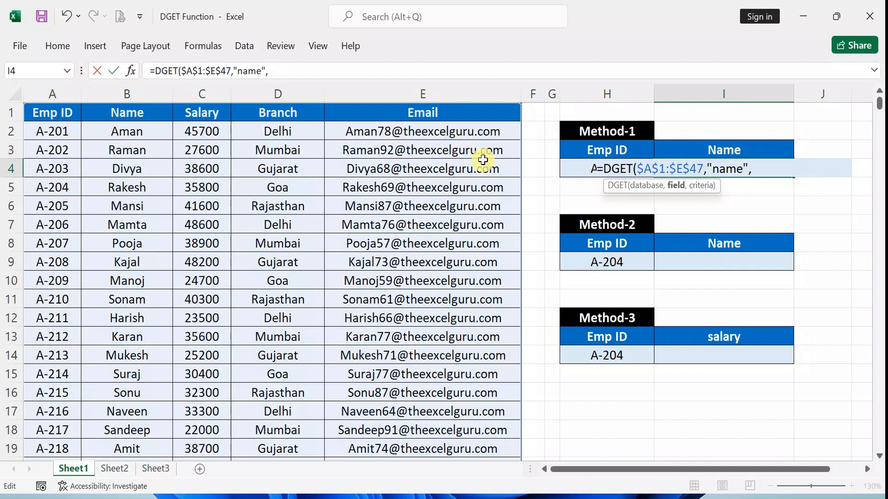
pyautogui.click(756, 172)
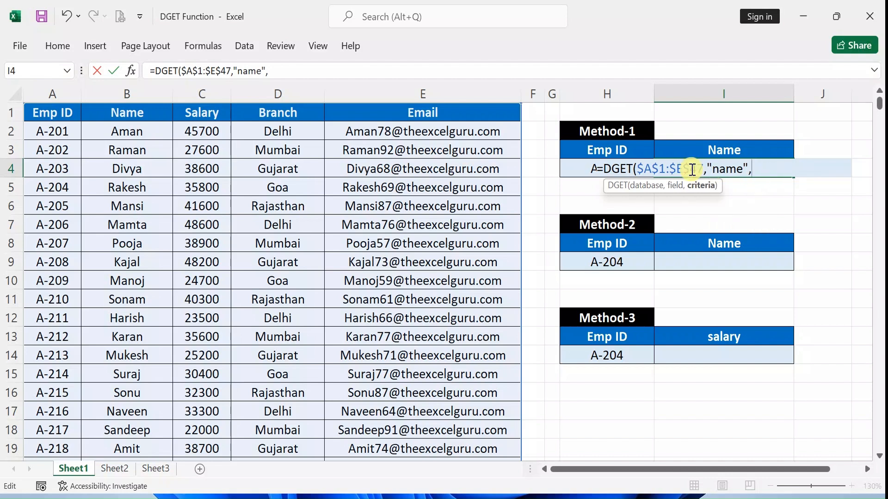
pyautogui.moveTo(593, 149); pyautogui.dragTo(590, 166)
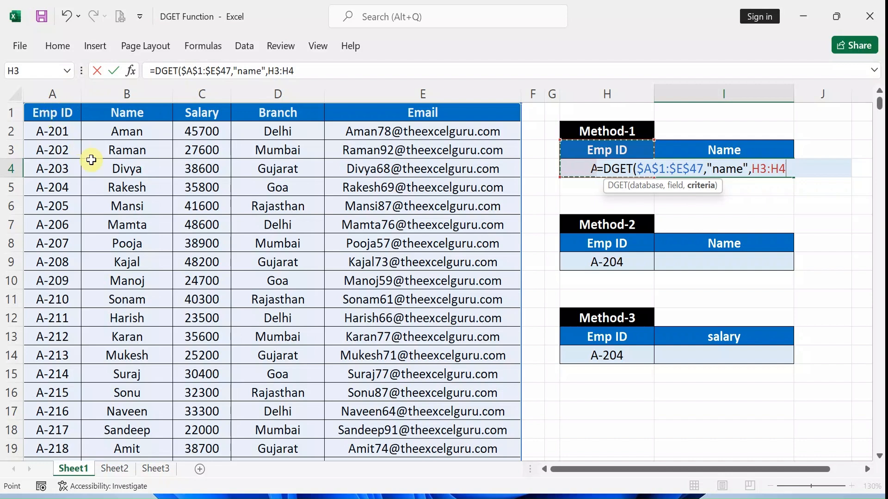
pyautogui.write(')')
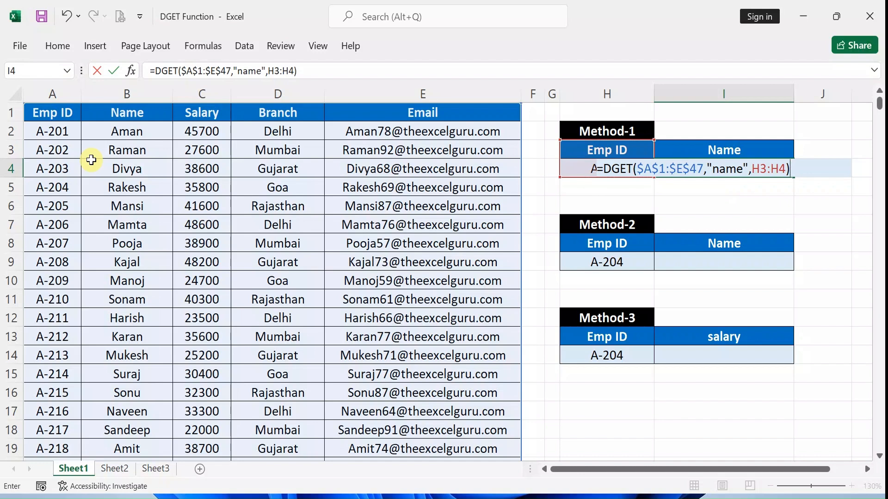
pyautogui.press('Return')
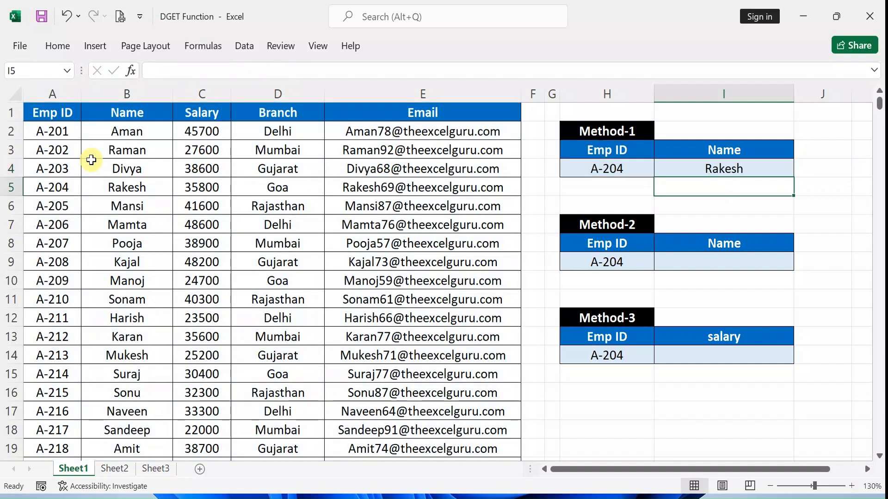
pyautogui.click(54, 187)
pyautogui.moveTo(54, 188); pyautogui.dragTo(143, 186)
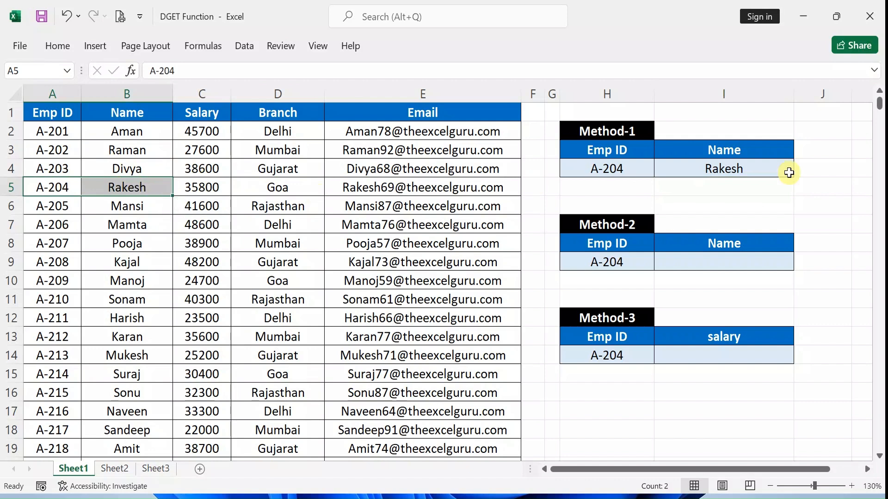
# Step: Start a DGET formula in the Method-2 Name cell I9 with the absolute range $A$1:$E$47 as database
pyautogui.click(740, 262)
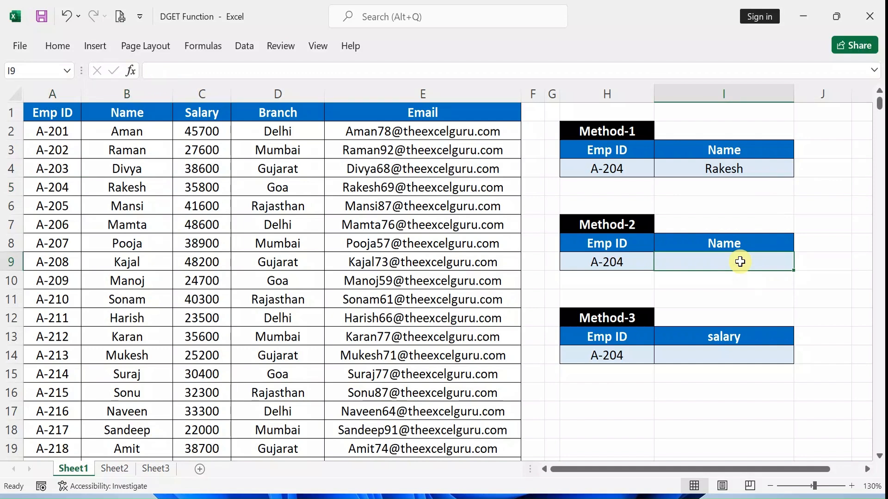
pyautogui.write('=')
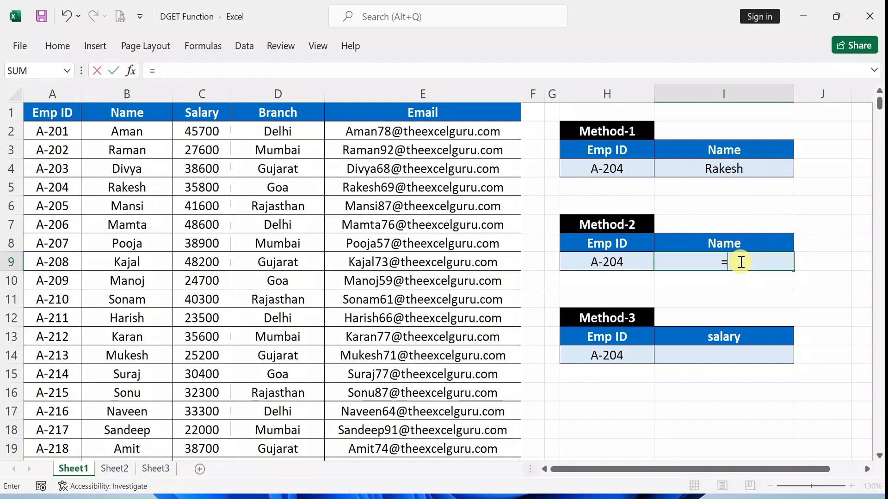
pyautogui.write('dget(')
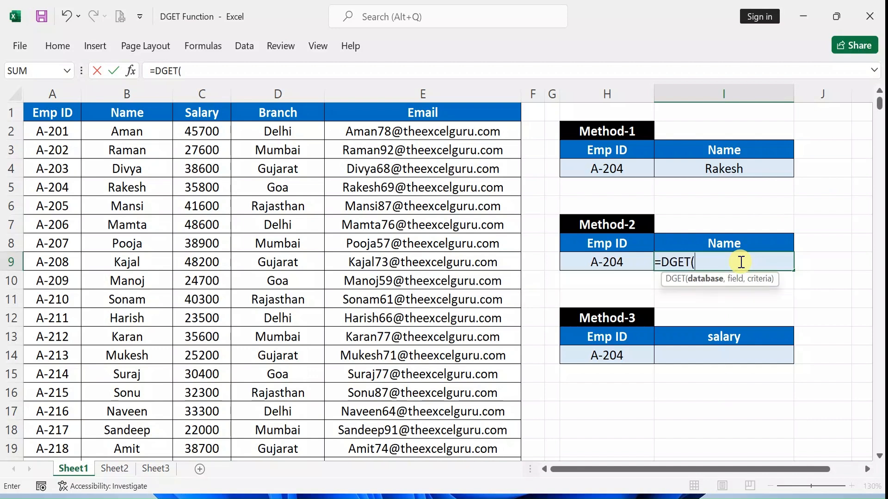
pyautogui.click(73, 112)
pyautogui.click(73, 112)
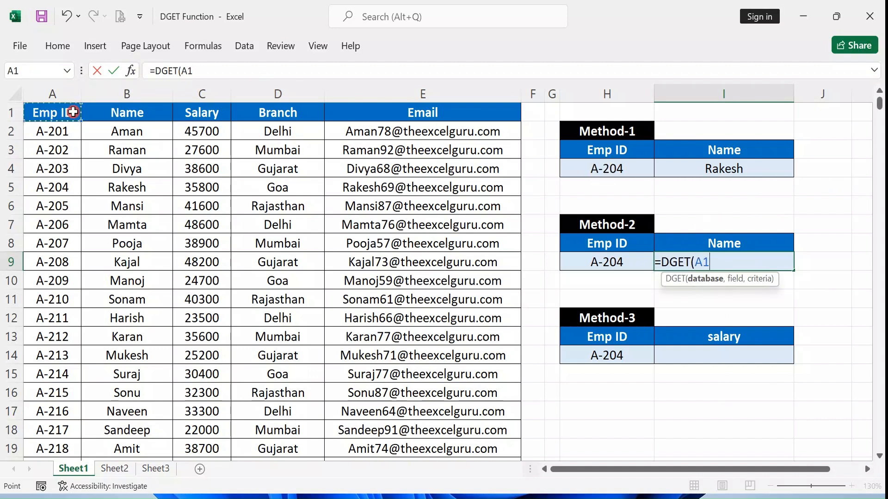
pyautogui.hotkey('ctrl', 'shift', 'Down')
pyautogui.hotkey('ctrl', 'shift', 'Right')
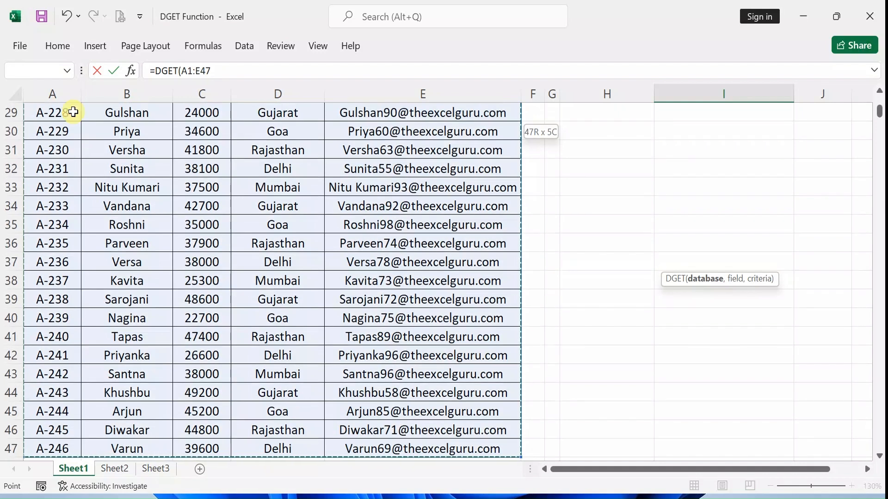
pyautogui.press('F4')
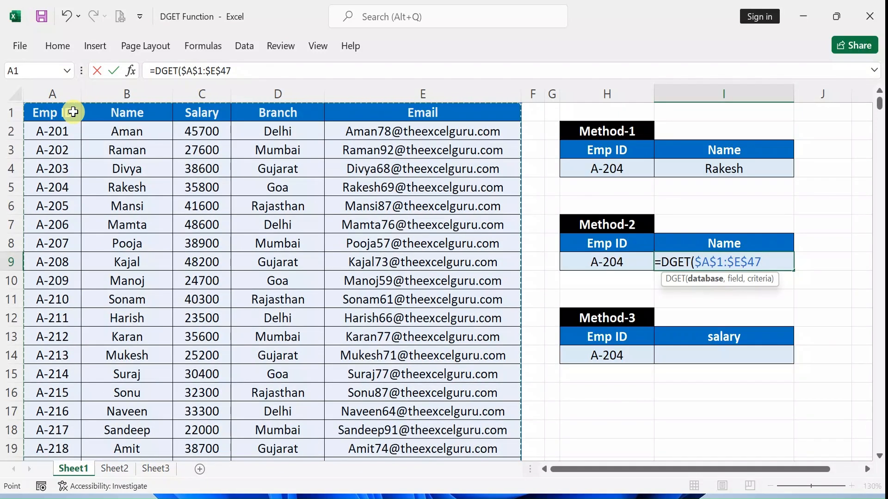
pyautogui.write(',')
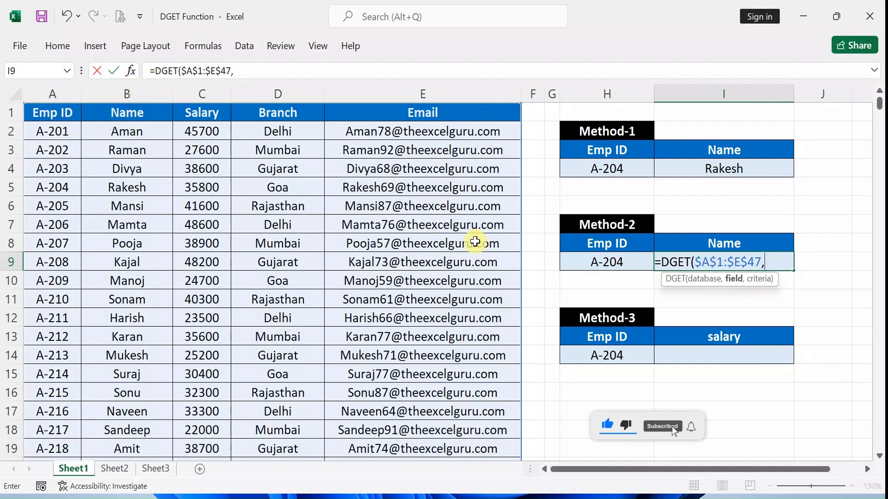
# Step: Complete the DGET formula in I9 with field 2 and criteria H8:H9, and compare it with the Method-1 formula
pyautogui.write('2,')
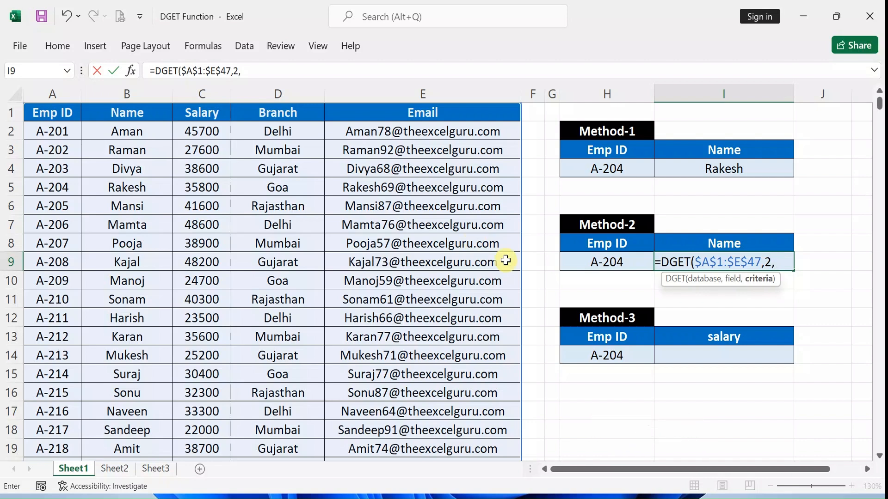
pyautogui.moveTo(640, 250); pyautogui.dragTo(624, 264)
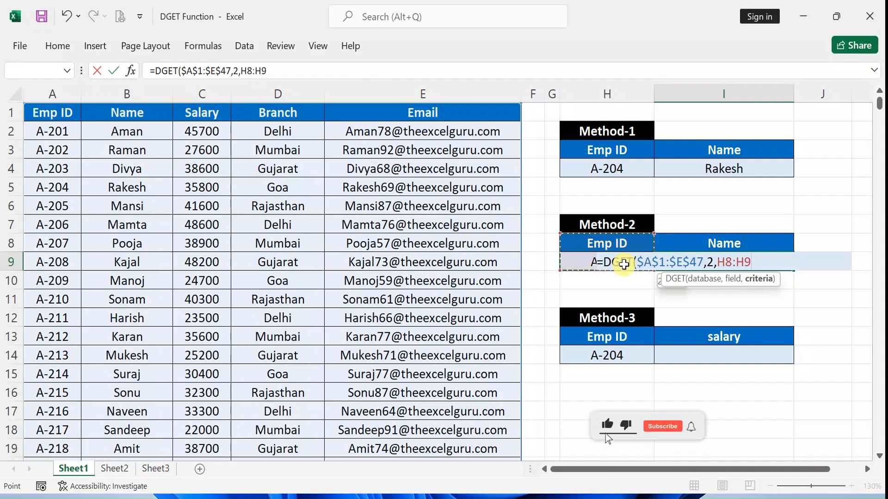
pyautogui.write(')')
pyautogui.press('Return')
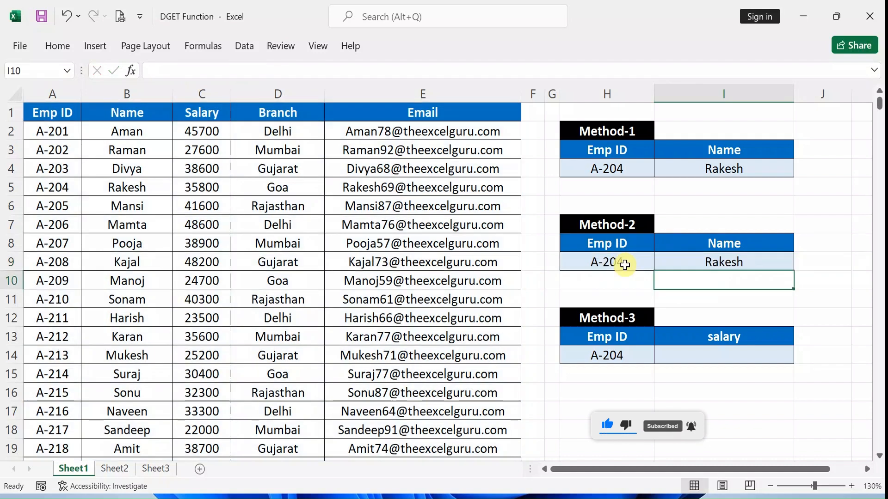
pyautogui.click(776, 162)
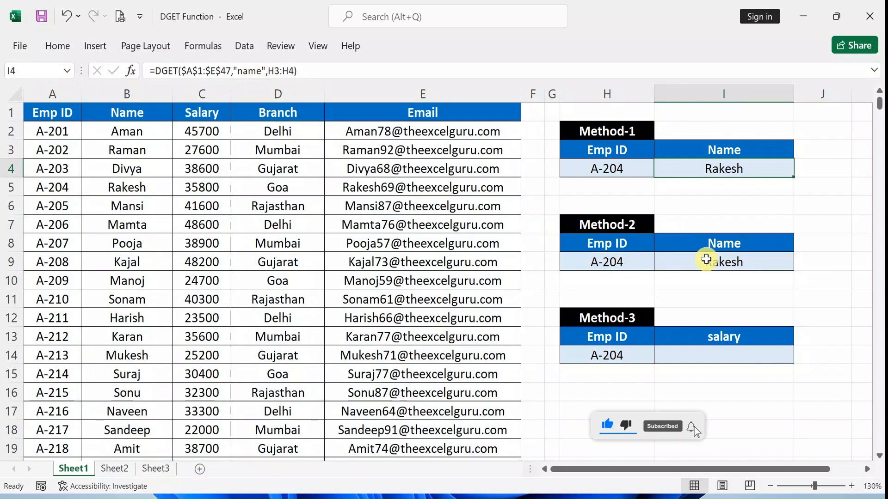
pyautogui.click(703, 260)
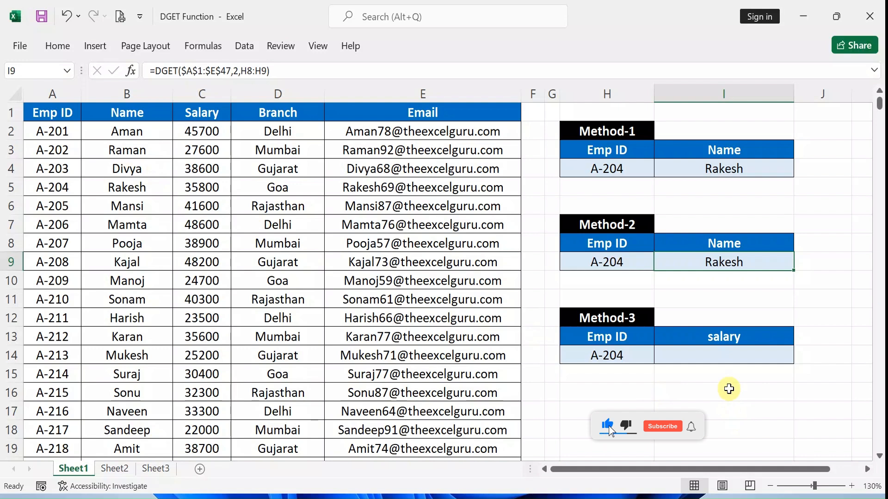
# Step: Start a DGET formula in the Method-3 salary cell I14 with the absolute range $A$1:$E$47 as database
pyautogui.click(719, 362)
pyautogui.write('=')
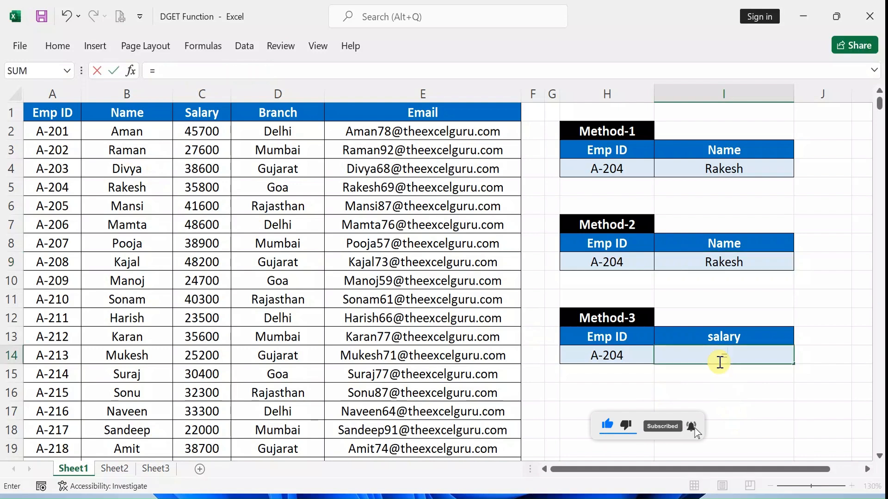
pyautogui.write('dget(')
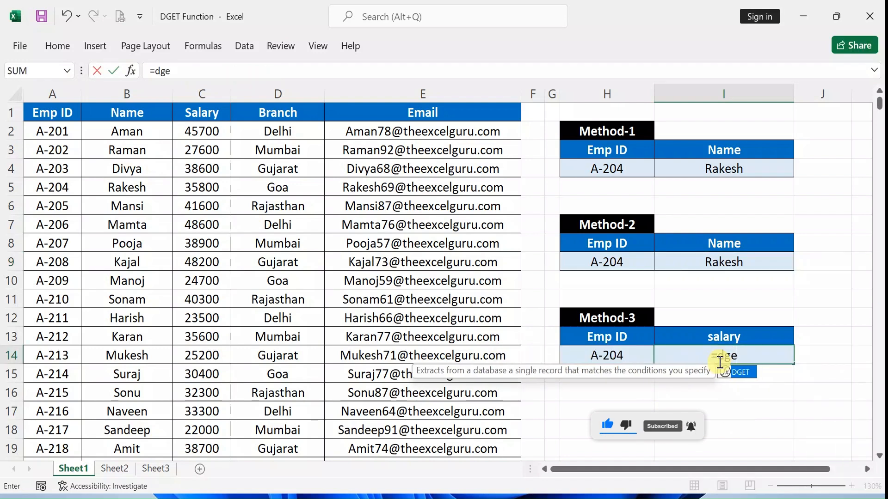
pyautogui.click(67, 116)
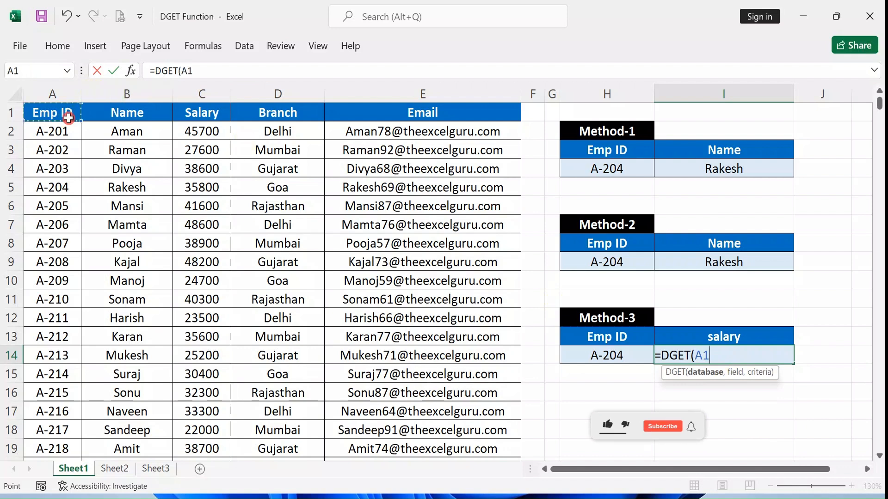
pyautogui.hotkey('shift', 'Right')
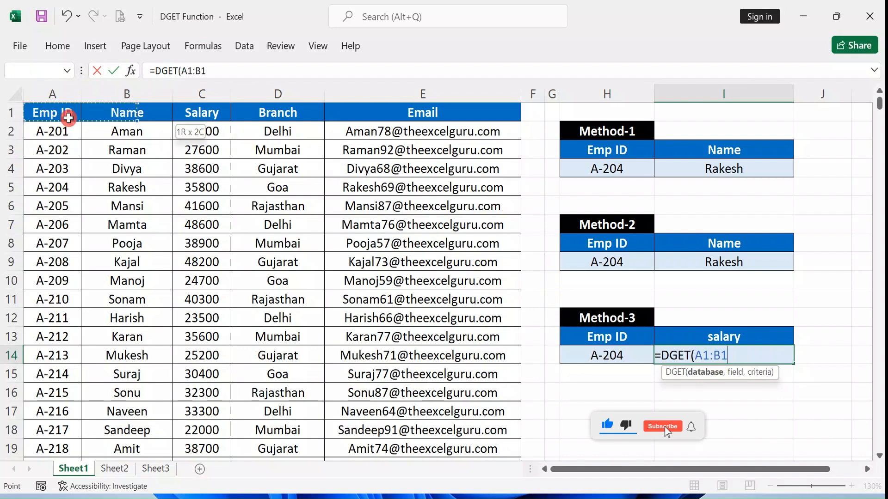
pyautogui.hotkey('shift', 'Down')
pyautogui.hotkey('shift', 'Right')
pyautogui.hotkey('shift', 'Right')
pyautogui.hotkey('shift', 'Right')
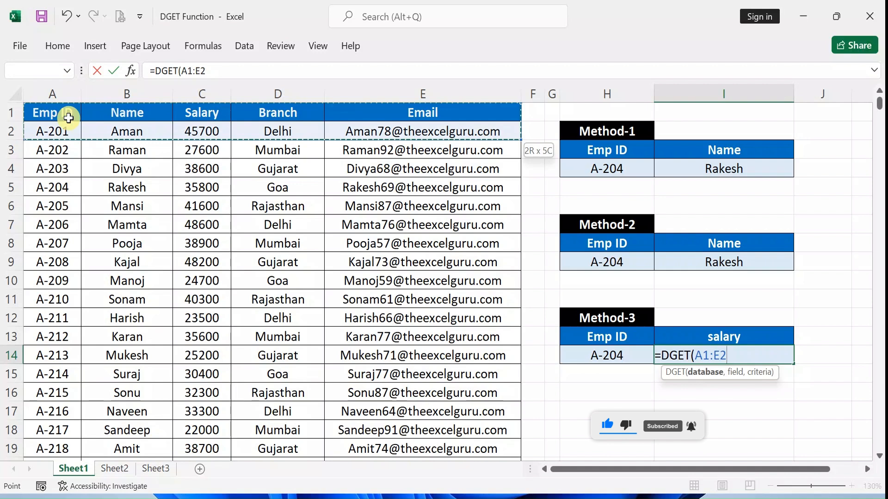
pyautogui.hotkey('shift', 'Down')
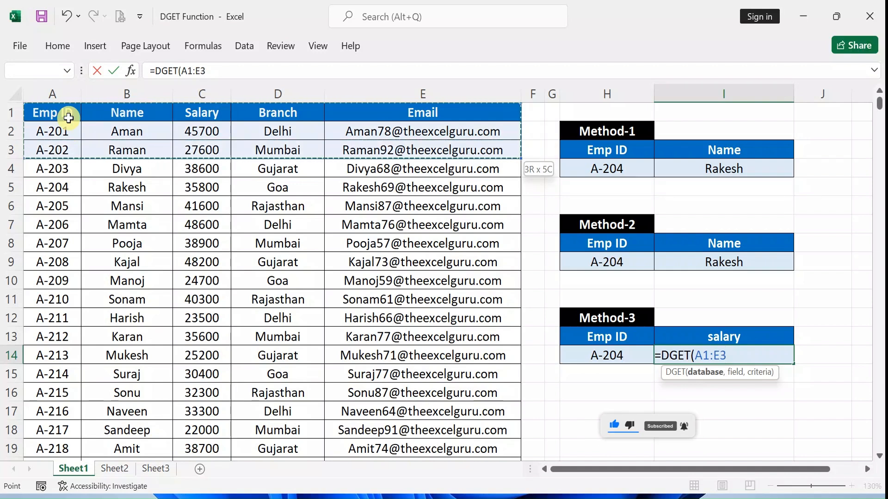
pyautogui.hotkey('ctrl', 'shift', 'Down')
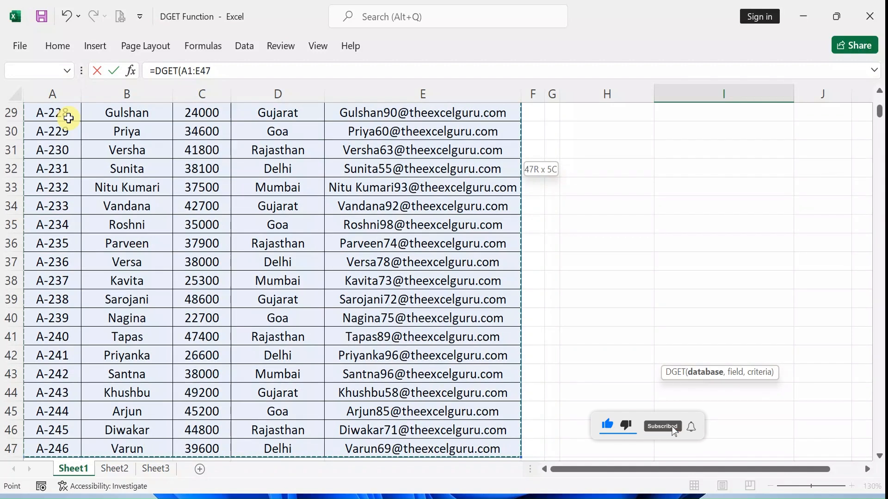
pyautogui.press('F4')
pyautogui.write(',')
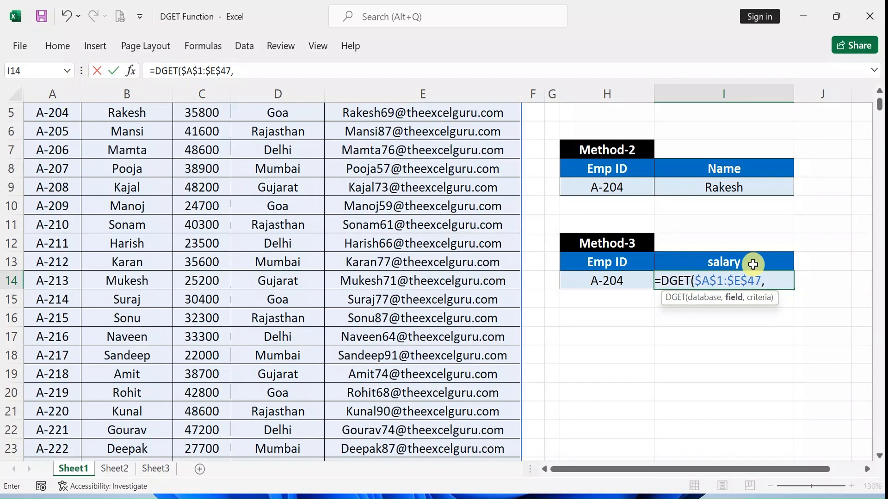
# Step: Complete the DGET formula in I14 with the header cell I13 as field and H13:H14 as criteria, and check the Method-3 block
pyautogui.click(722, 262)
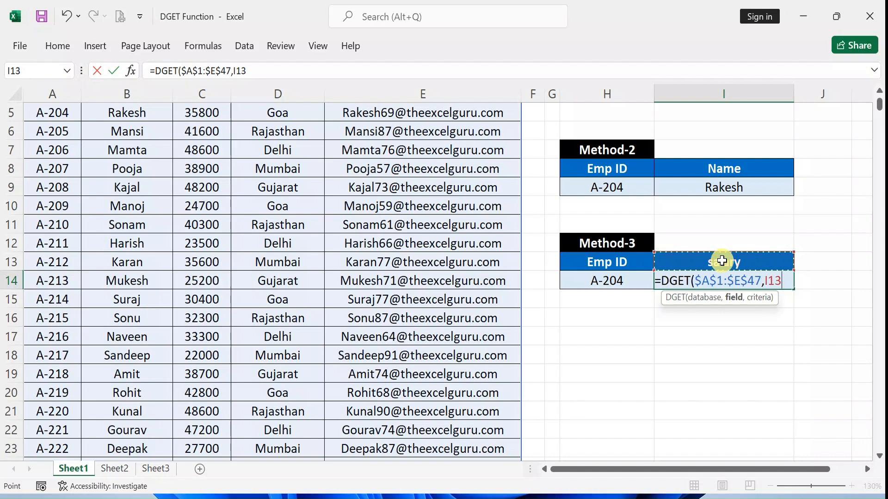
pyautogui.write(',')
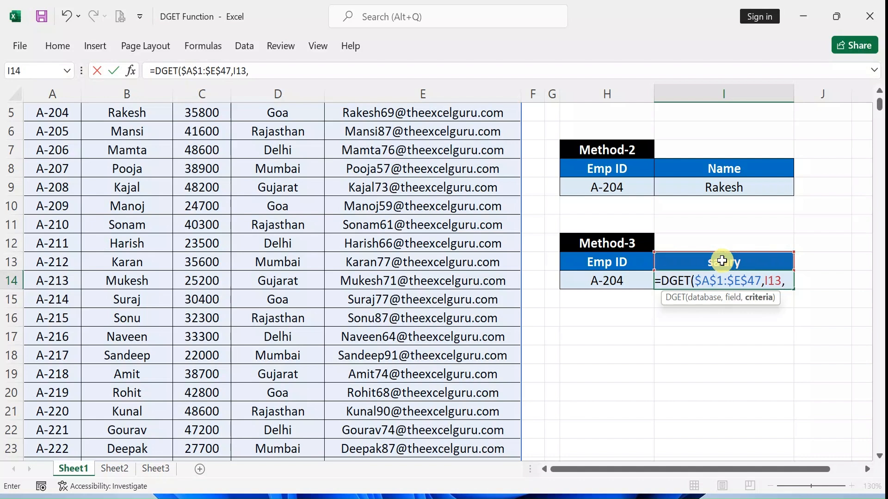
pyautogui.click(605, 269)
pyautogui.moveTo(605, 269); pyautogui.dragTo(605, 277)
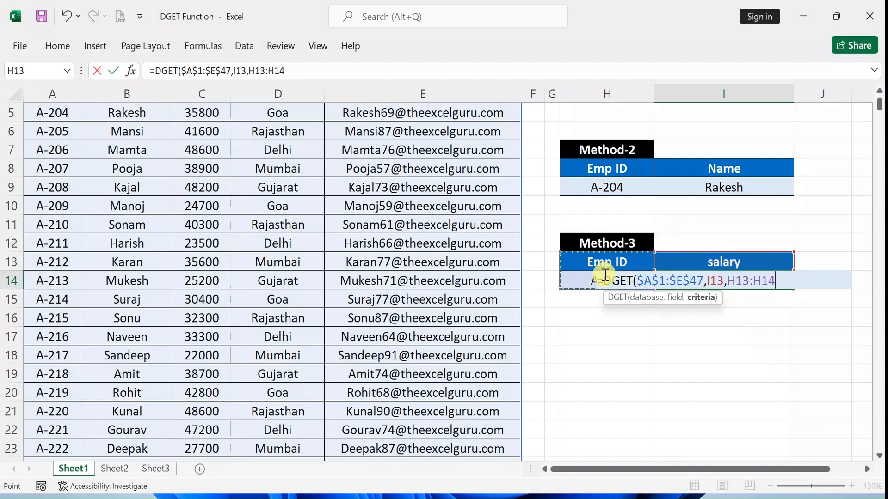
pyautogui.write(')')
pyautogui.press('Return')
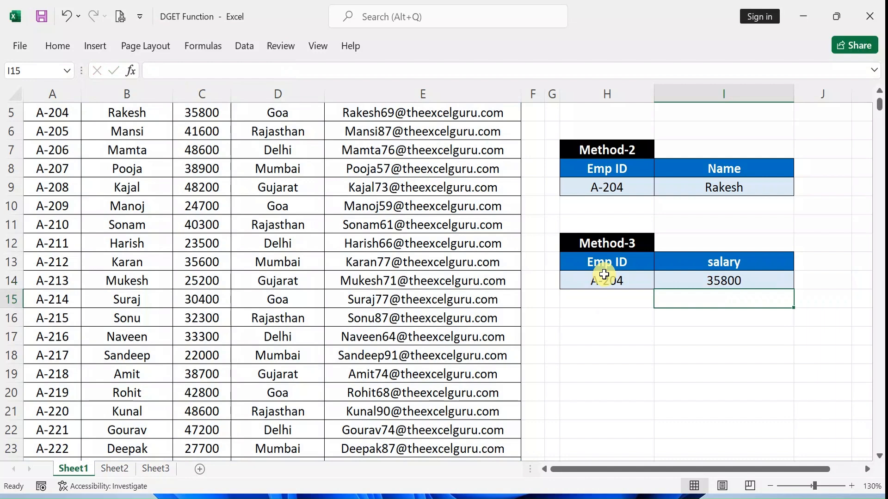
pyautogui.scroll(2, 603, 277)
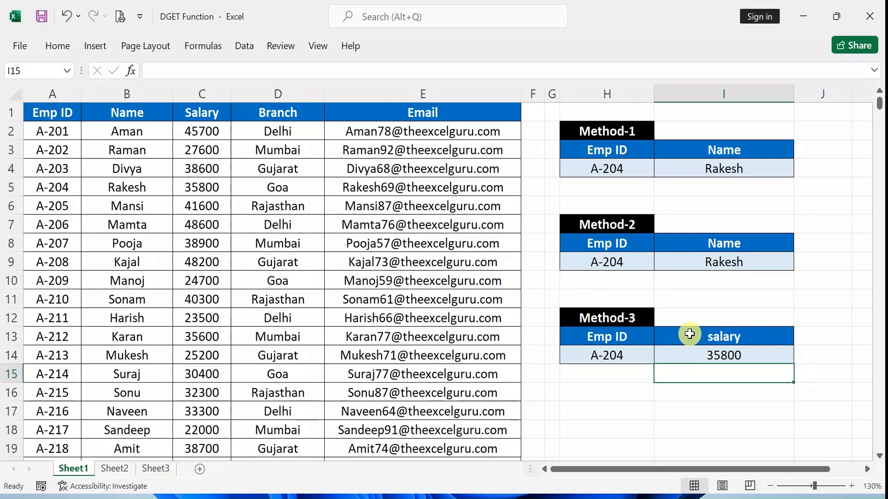
pyautogui.moveTo(598, 339); pyautogui.dragTo(691, 356)
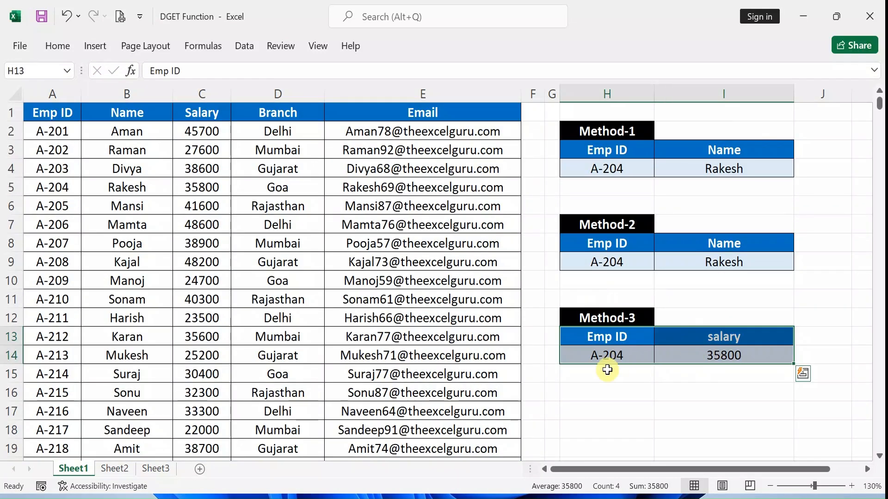
pyautogui.click(597, 397)
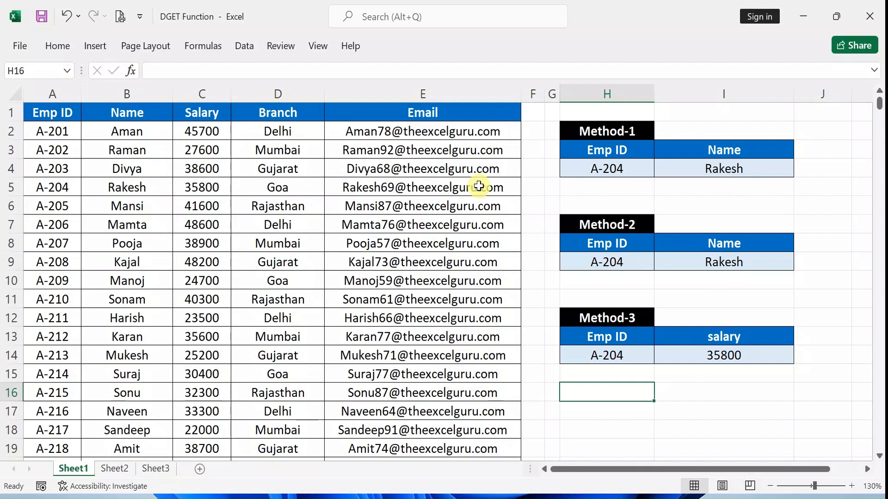
# Step: Review the field arguments of the DGET formulas in the Method-1 cell I4 and the Method-2 cell I9
pyautogui.click(715, 171)
pyautogui.doubleClick(714, 171)
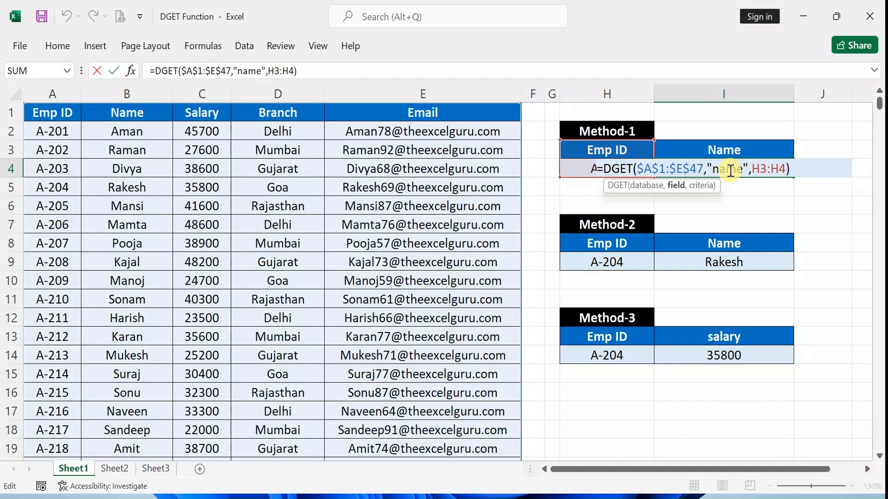
pyautogui.press('Return')
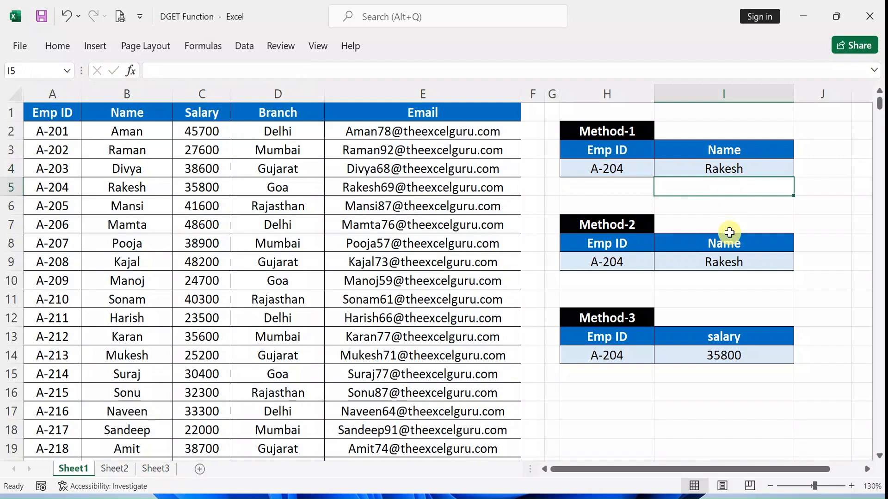
pyautogui.doubleClick(738, 263)
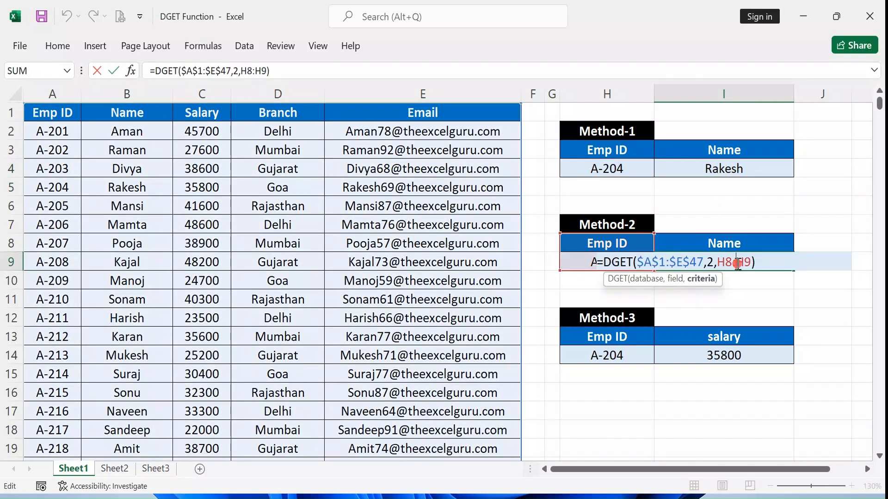
pyautogui.click(712, 262)
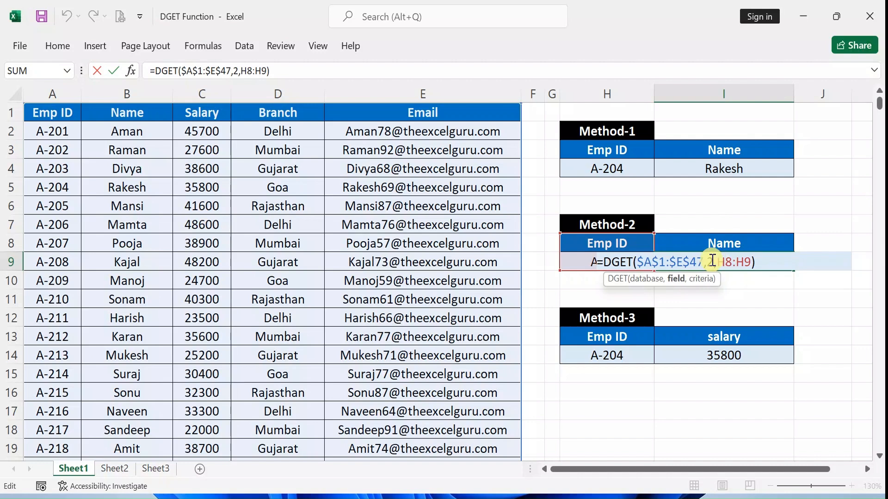
pyautogui.press('Return')
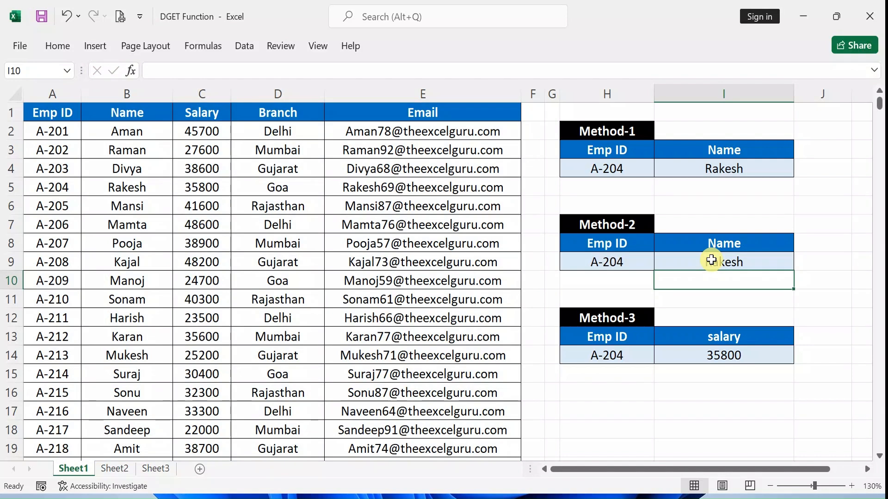
# Step: Review the Method-3 formula in I14 and change its field header in I13 to Name
pyautogui.click(696, 356)
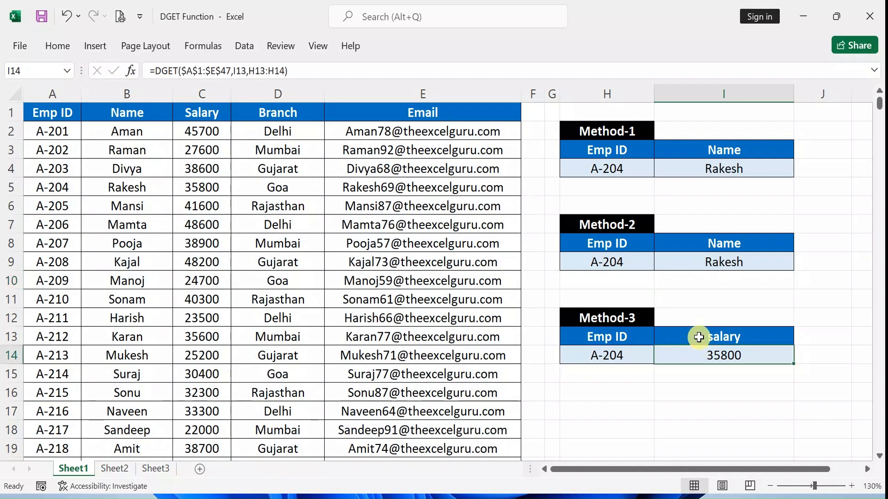
pyautogui.click(698, 338)
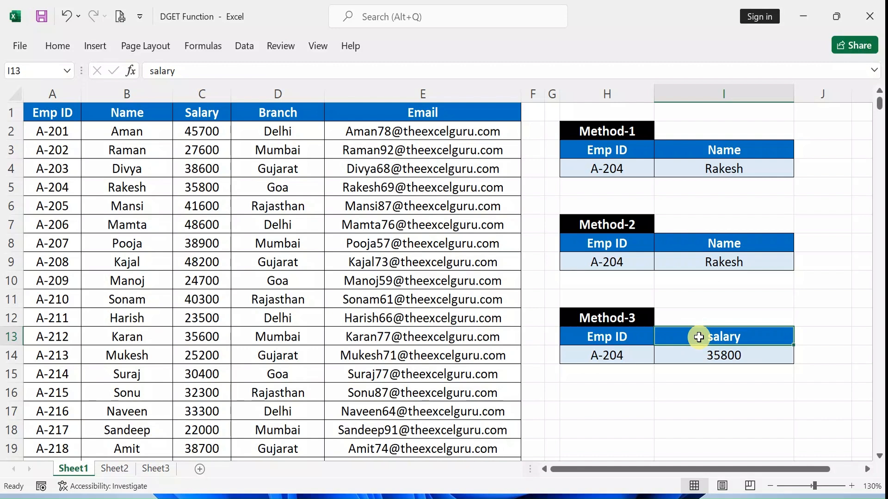
pyautogui.write('Name')
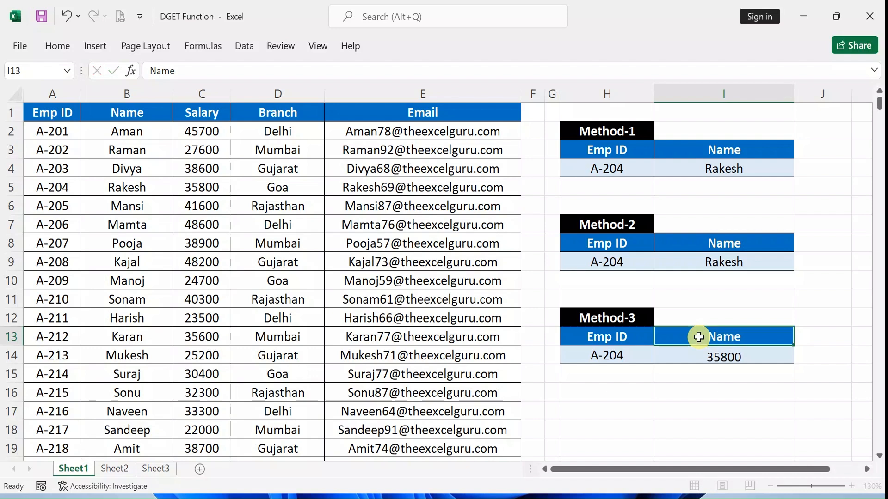
# Step: Change the Method-3 field header in I13 to branch and check the DGET lookup against row 5 of the employee table
pyautogui.press('Return')
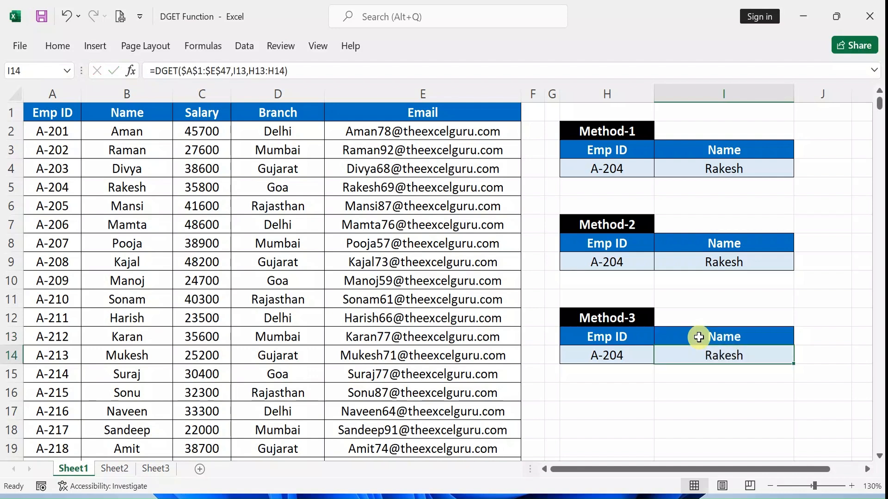
pyautogui.click(699, 337)
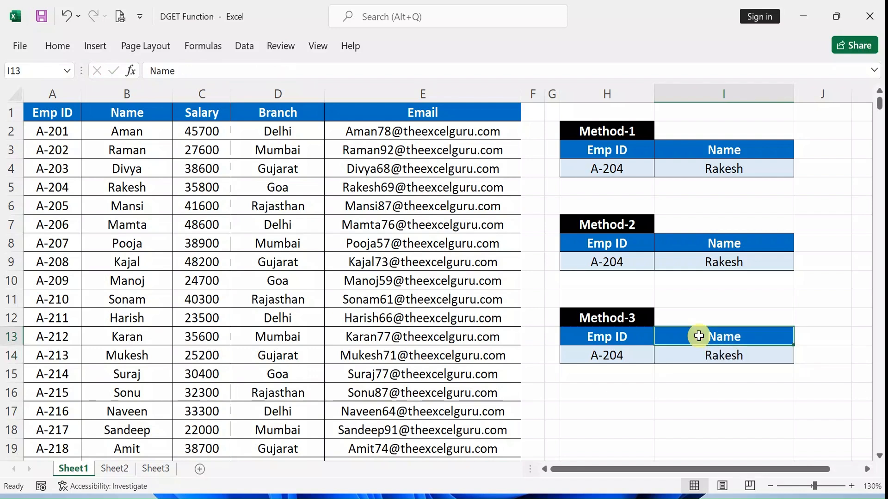
pyautogui.write('branch')
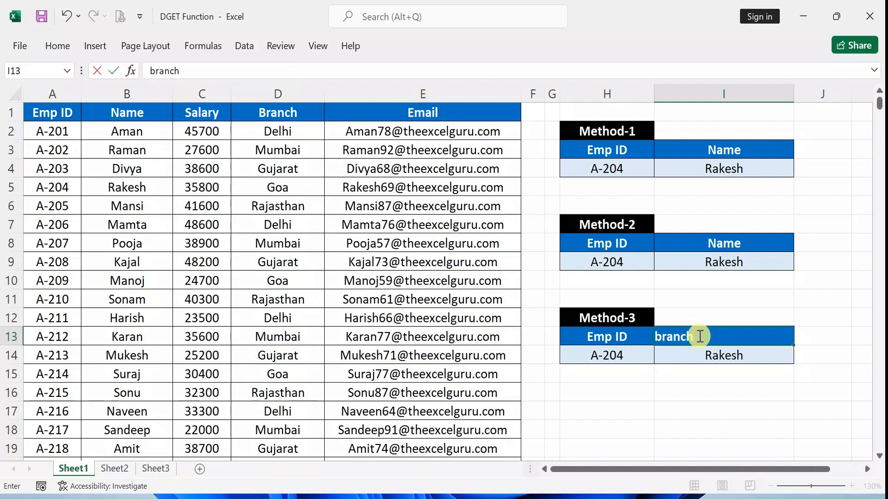
pyautogui.press('Return')
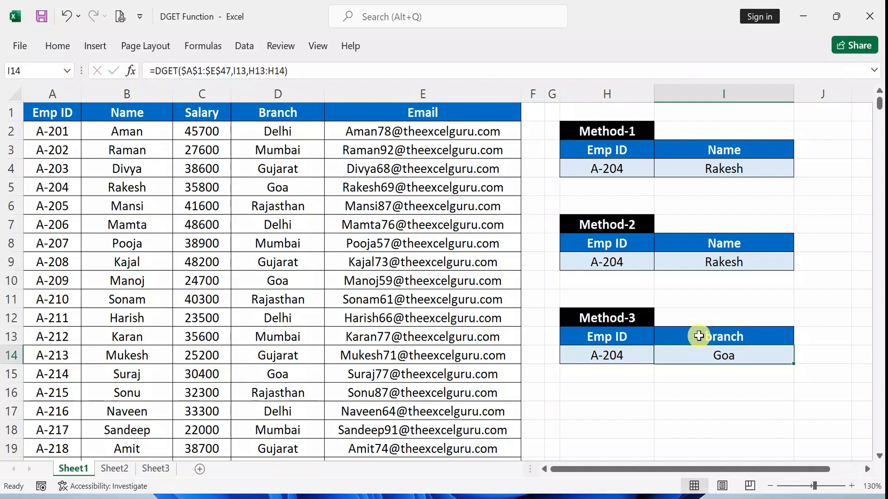
pyautogui.moveTo(61, 181); pyautogui.dragTo(243, 191)
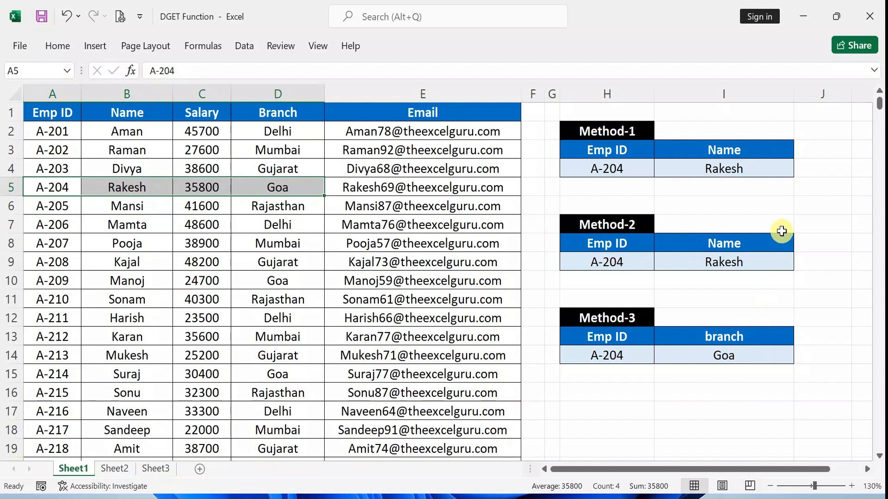
pyautogui.click(748, 353)
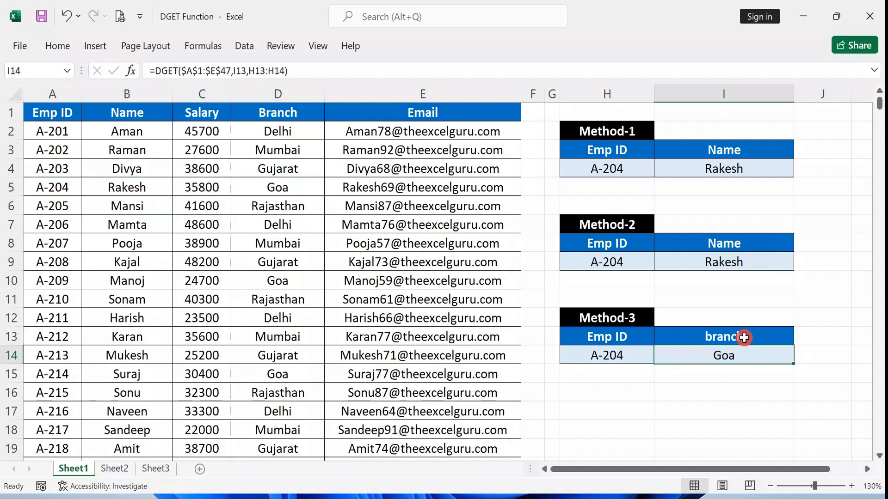
pyautogui.click(744, 337)
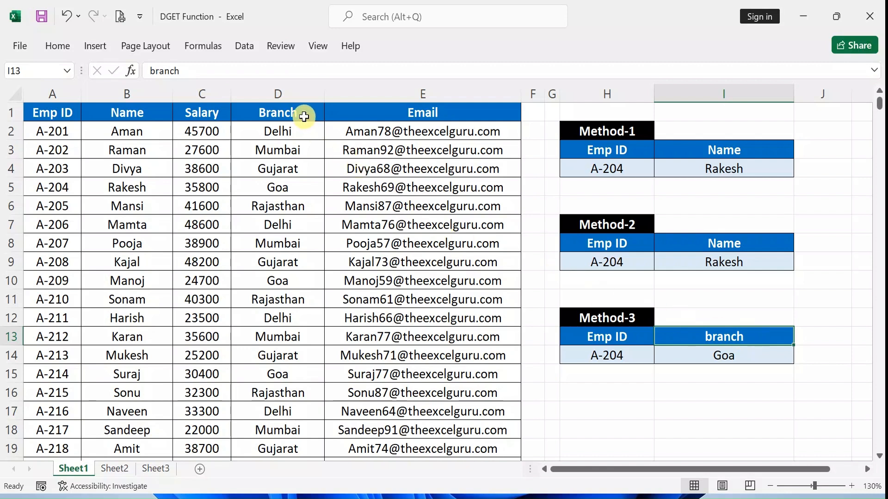
pyautogui.click(301, 112)
pyautogui.doubleClick(300, 112)
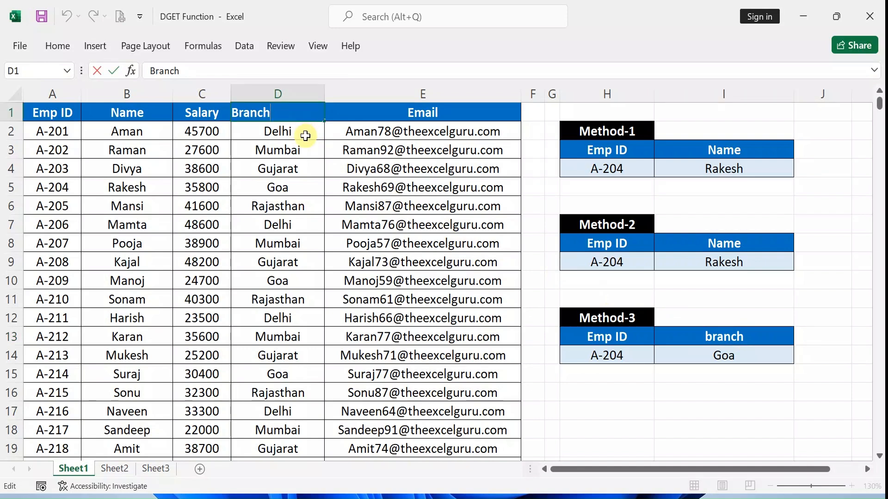
pyautogui.click(305, 136)
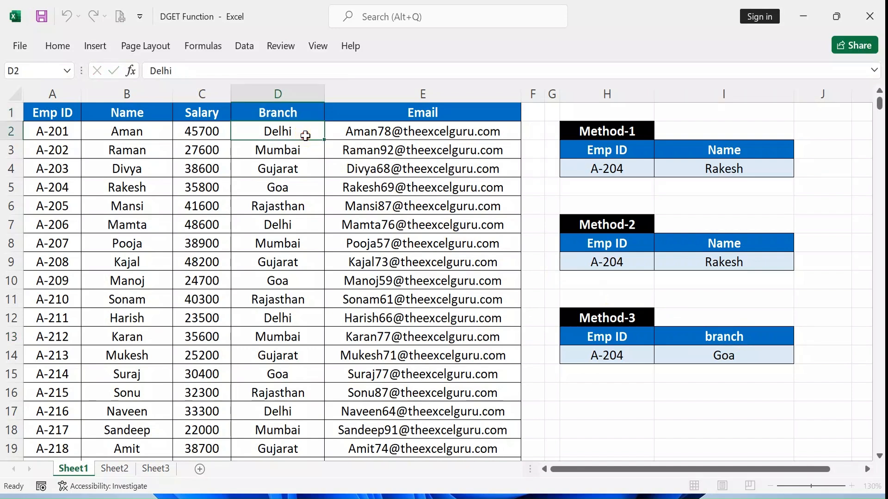
pyautogui.press('BackSpace')
pyautogui.press('Return')
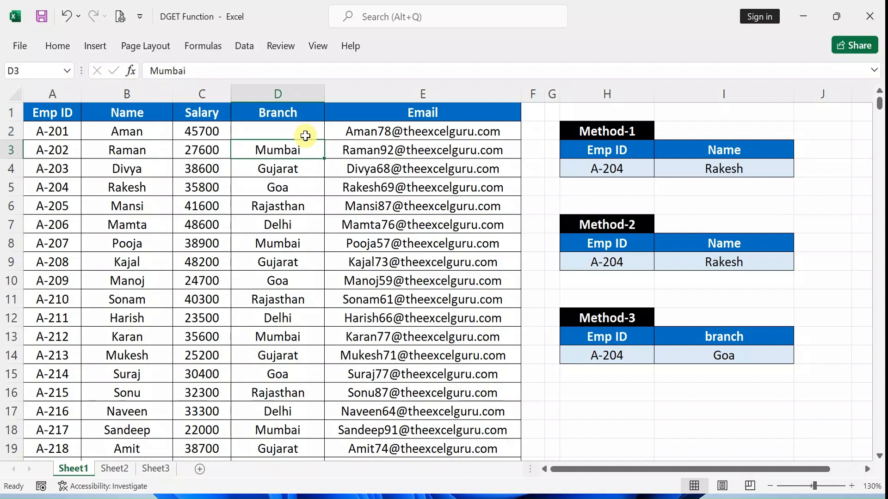
pyautogui.hotkey('ctrl', 'z')
# Step: Test field matching by adding a trailing space to the Branch header in D1, and remove that space again
pyautogui.doubleClick(311, 113)
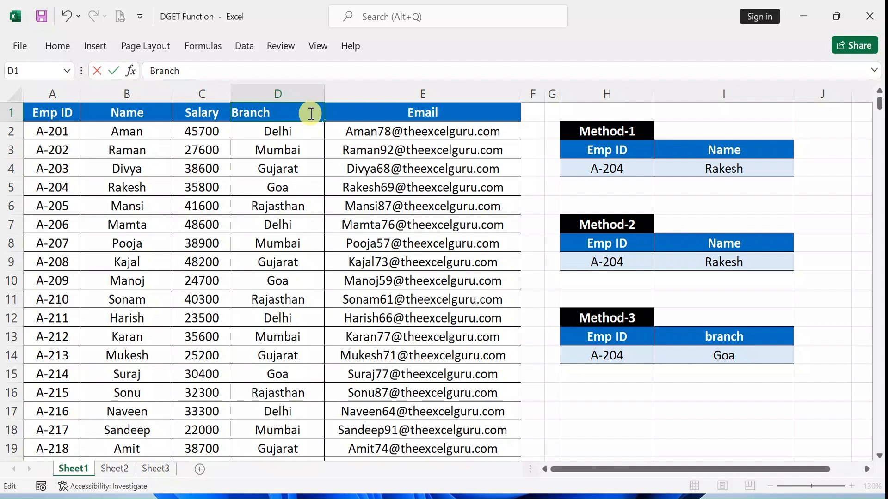
pyautogui.press('Return')
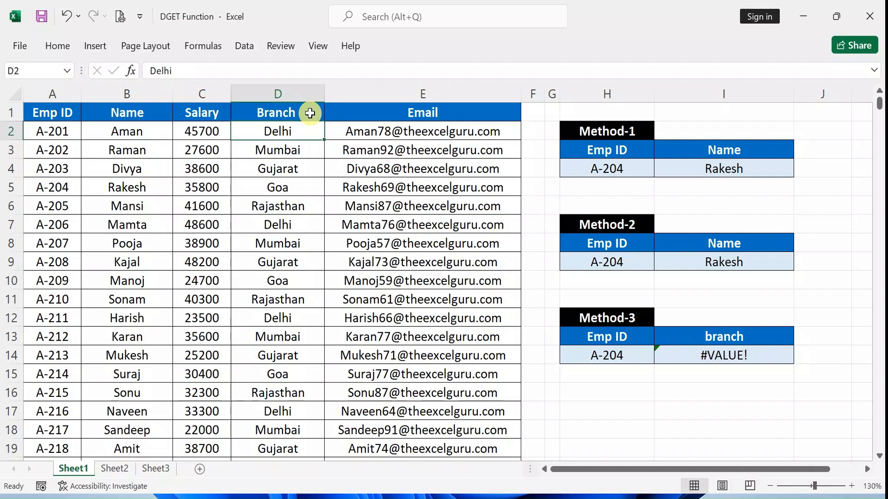
pyautogui.click(310, 113)
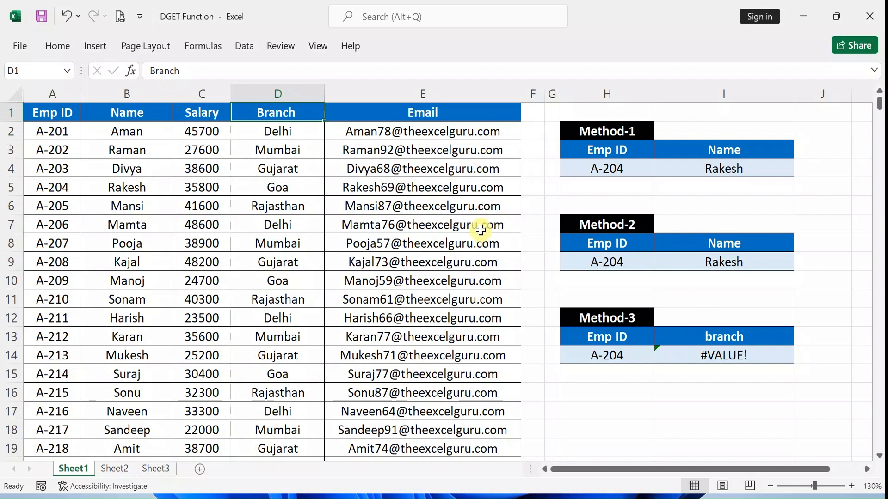
pyautogui.doubleClick(304, 114)
pyautogui.press('BackSpace')
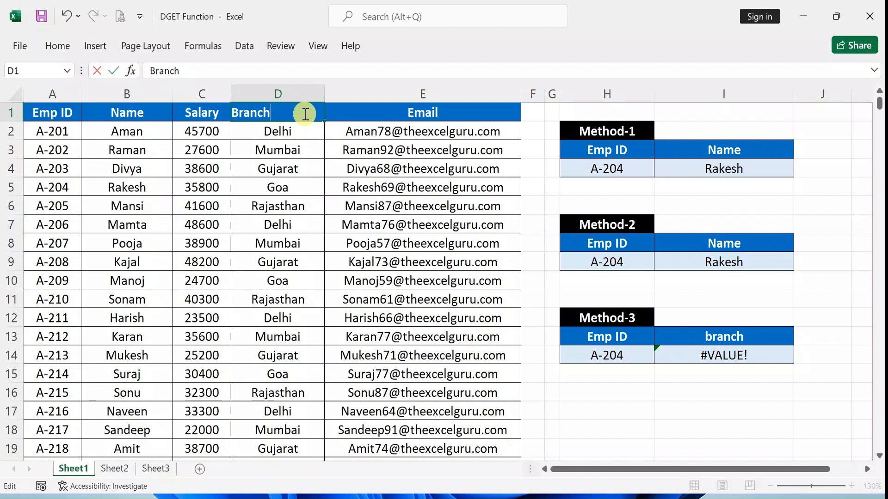
pyautogui.press('Return')
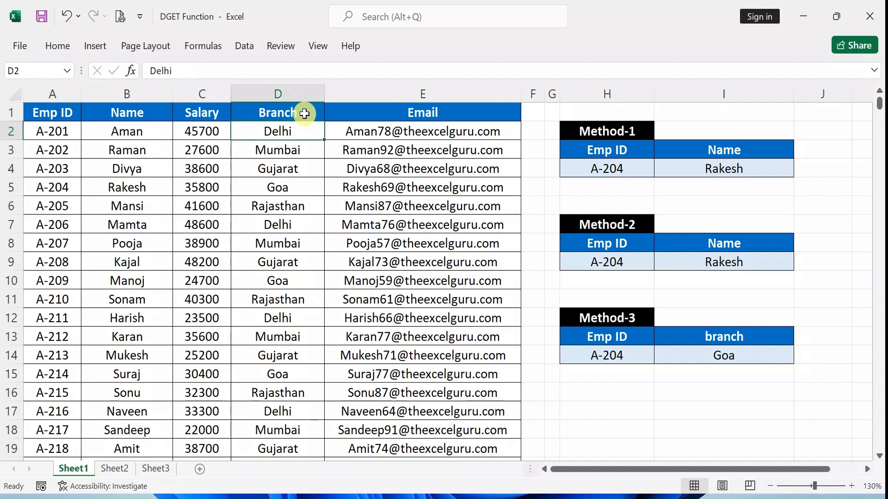
# Step: On Sheet2, where Emp ID is the last column, start a DGET formula in I3 with the absolute range $A$1:$E$47 as database
pyautogui.click(113, 468)
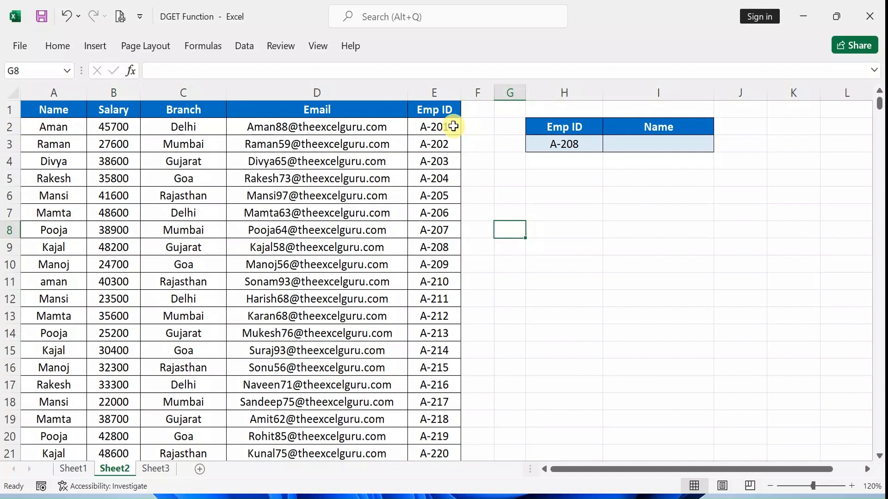
pyautogui.click(444, 95)
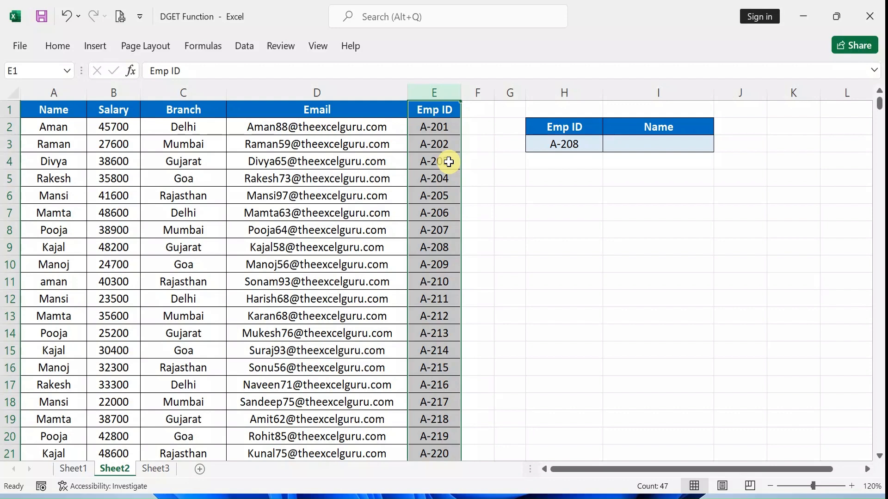
pyautogui.click(629, 149)
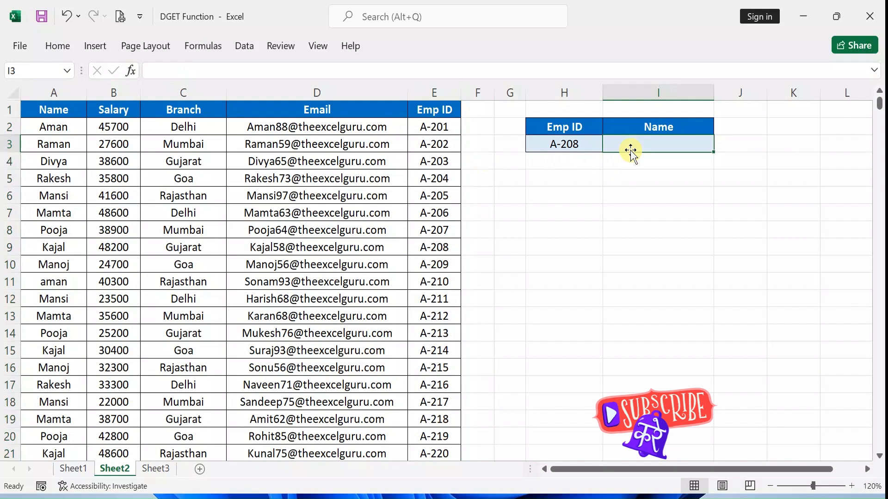
pyautogui.write('=dg')
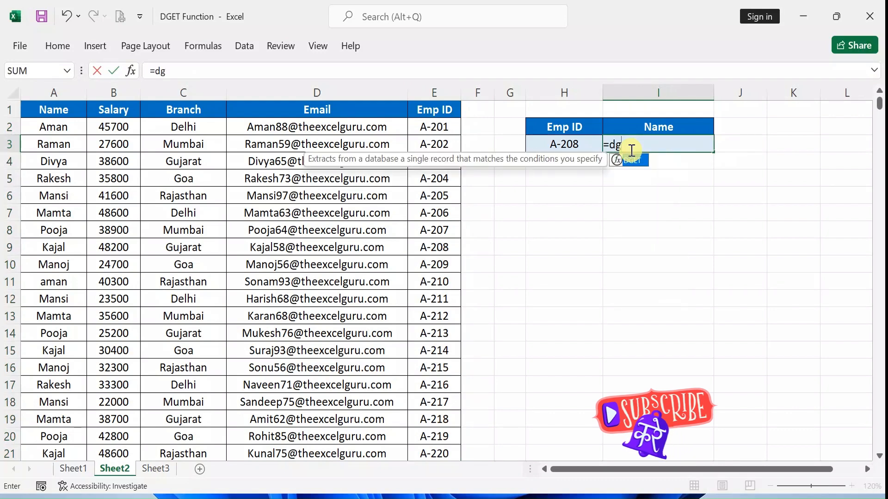
pyautogui.press('Tab')
pyautogui.click(72, 112)
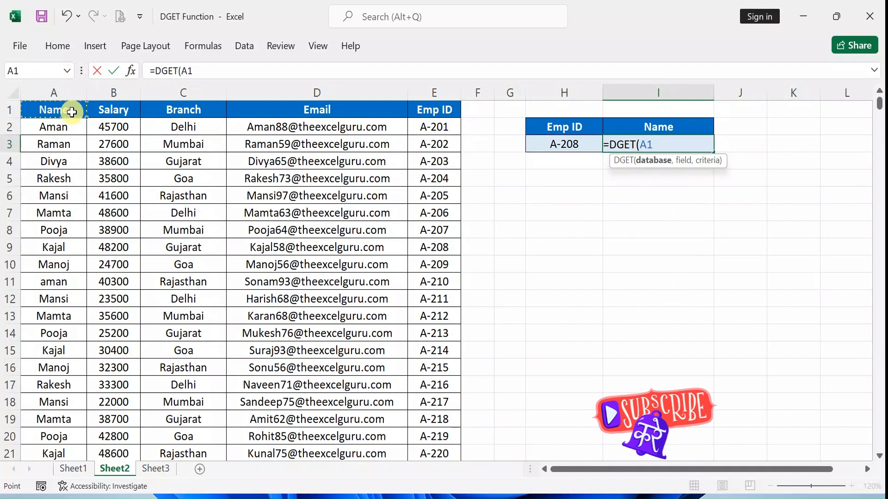
pyautogui.hotkey('ctrl', 'shift', 'Right')
pyautogui.hotkey('ctrl', 'shift', 'Down')
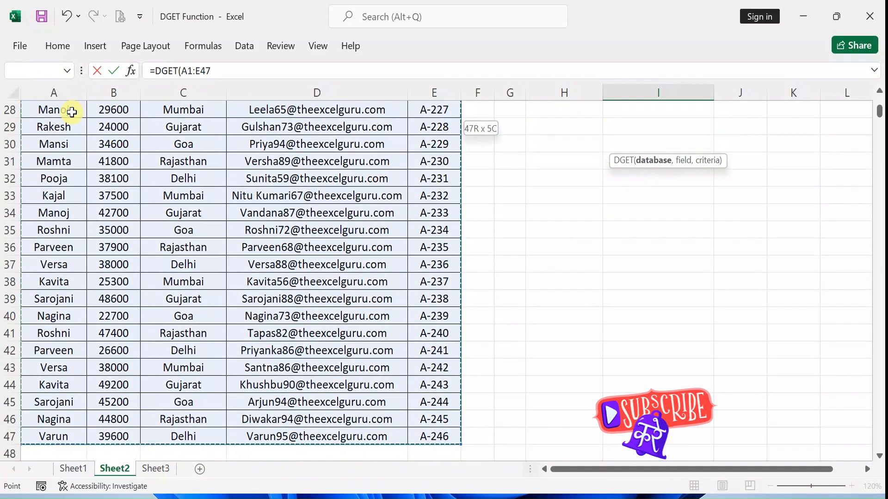
pyautogui.press('F4')
pyautogui.write(',')
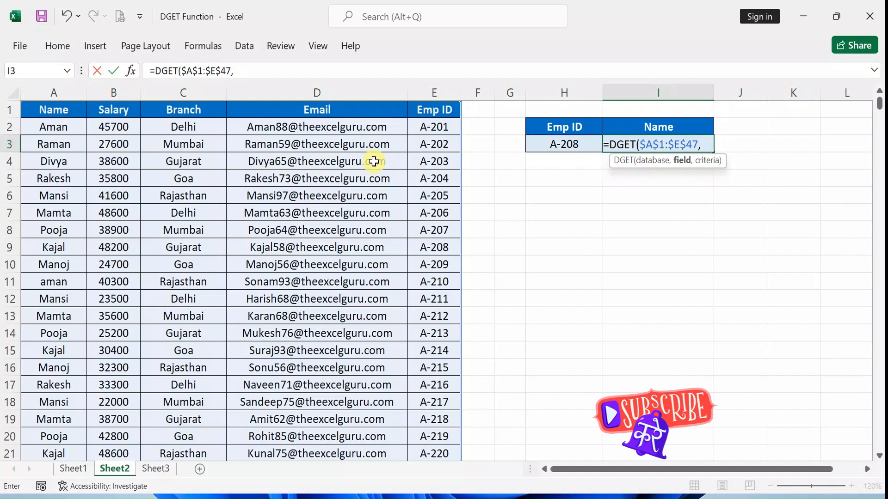
# Step: Complete the DGET formula in I3 with the header cell I2 as field and H2:H3 as criteria
pyautogui.click(671, 126)
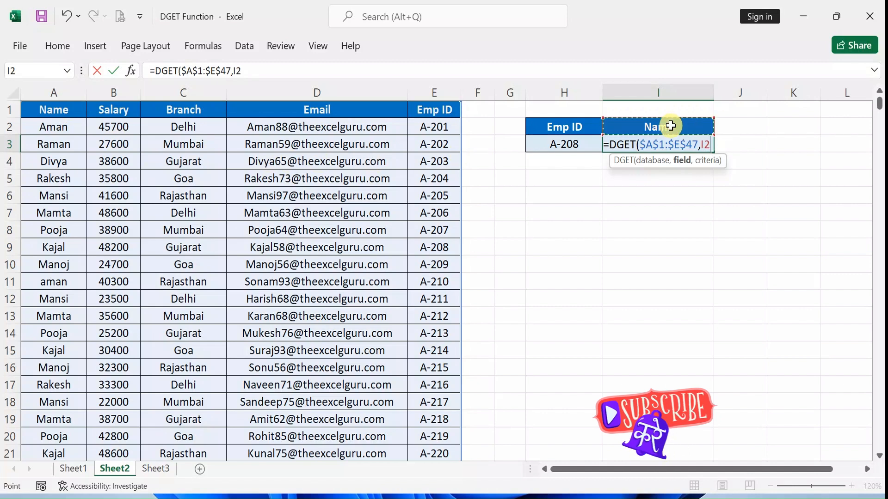
pyautogui.write(',')
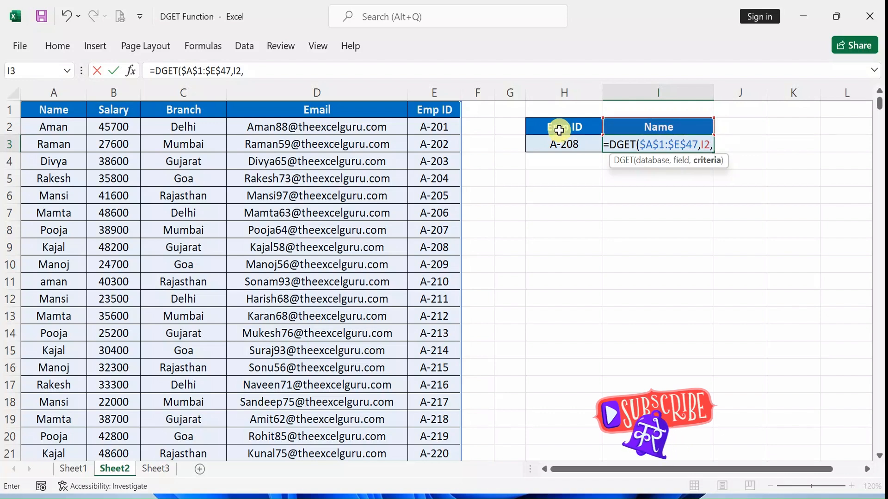
pyautogui.click(559, 131)
pyautogui.moveTo(552, 131); pyautogui.dragTo(550, 147)
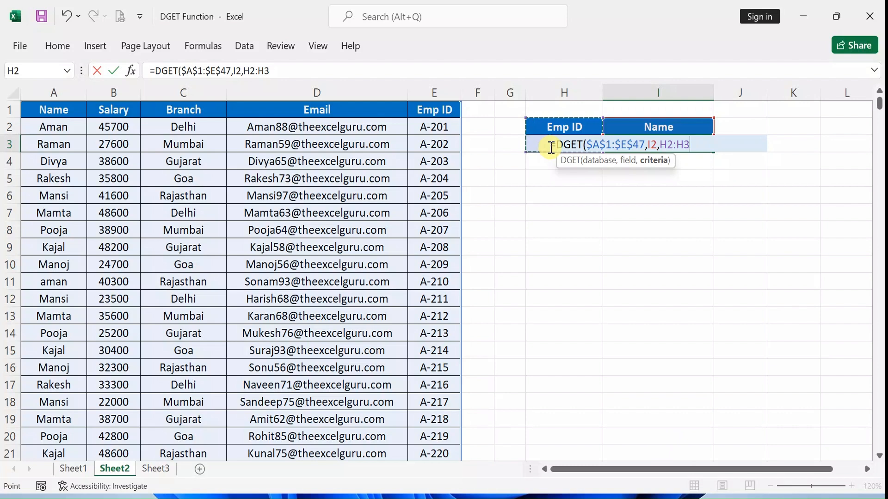
pyautogui.write(')')
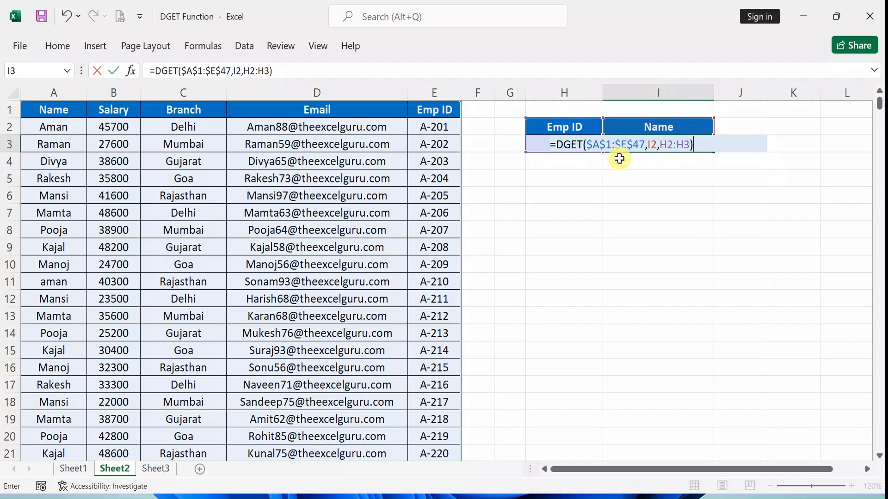
pyautogui.press('Return')
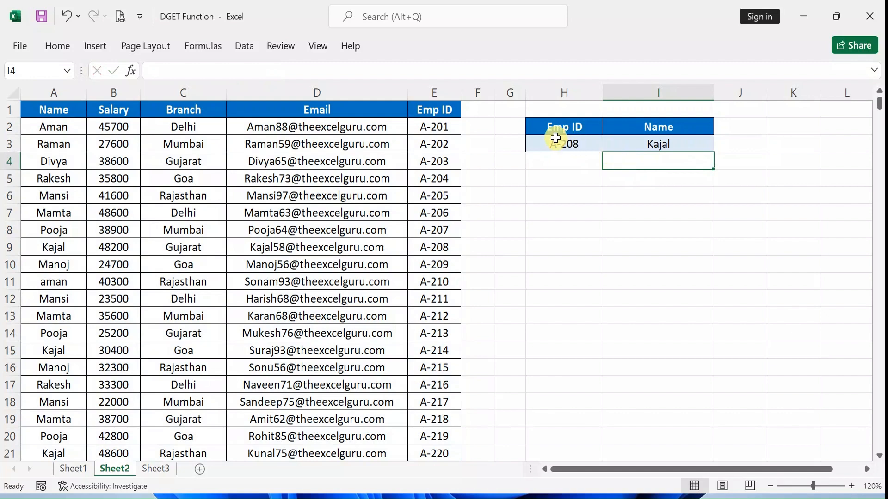
# Step: Copy the Emp ID and Name headers from H2:I2 to H7:I7
pyautogui.moveTo(555, 132); pyautogui.dragTo(625, 130)
pyautogui.hotkey('ctrl', 'c')
pyautogui.click(567, 206)
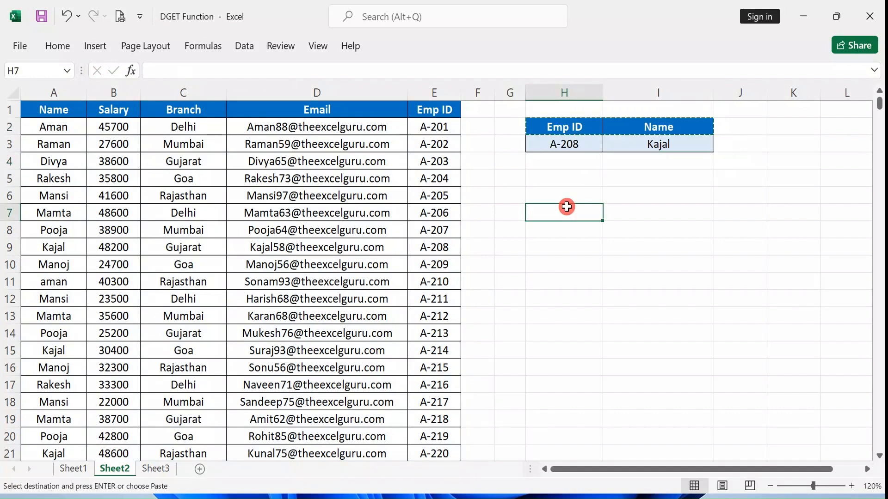
pyautogui.hotkey('ctrl', 'v')
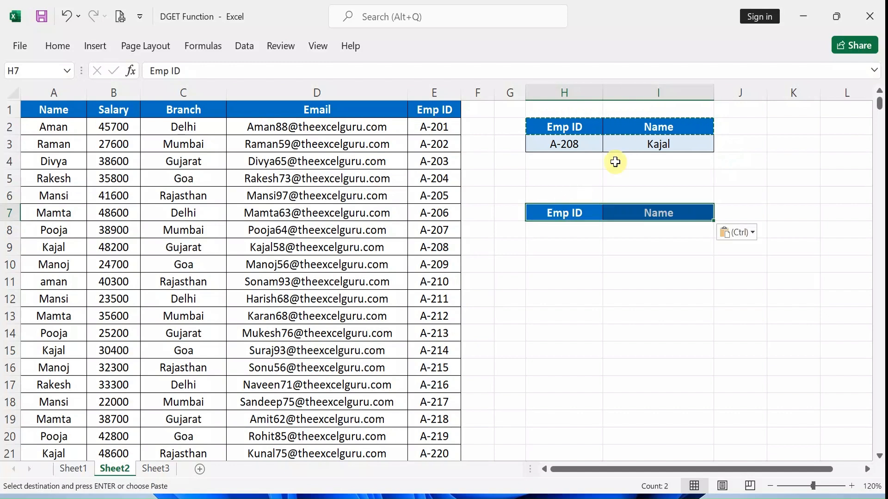
# Step: Copy the Emp ID from H3 to H8 and the DGET formula from I3 to I8 under the second pair of headers
pyautogui.click(642, 146)
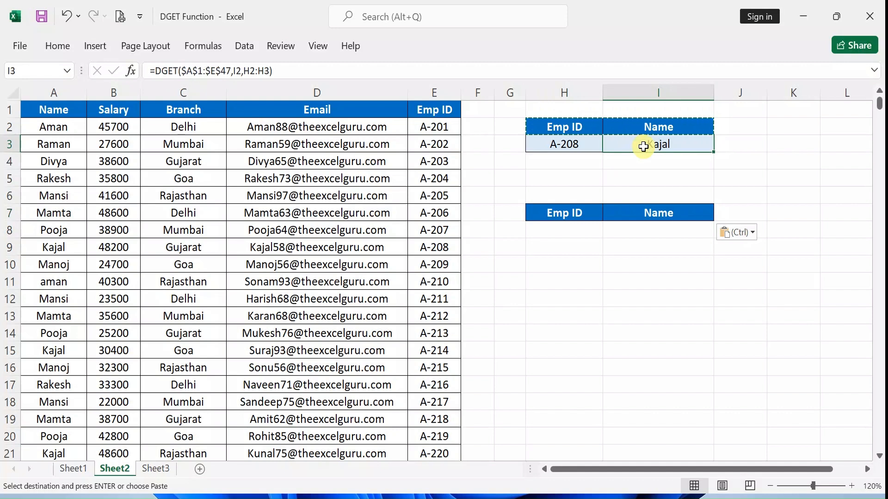
pyautogui.click(553, 146)
pyautogui.hotkey('ctrl', 'c')
pyautogui.click(554, 234)
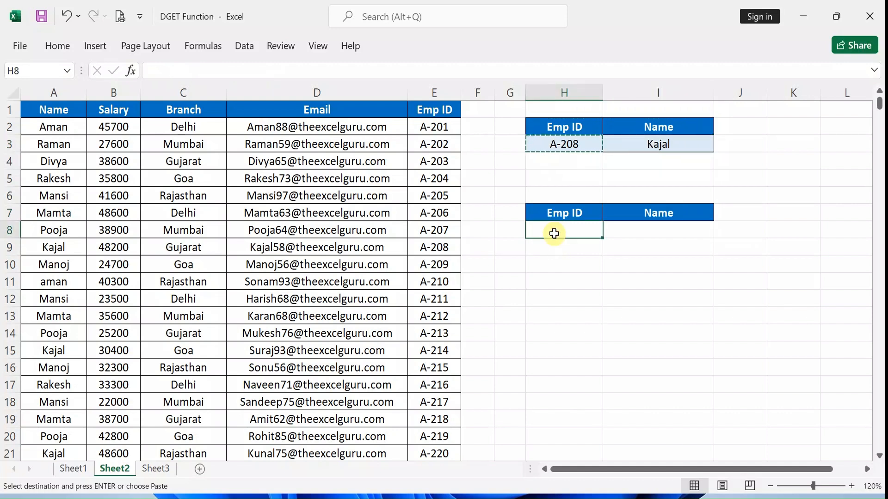
pyautogui.hotkey('ctrl', 'v')
pyautogui.click(656, 149)
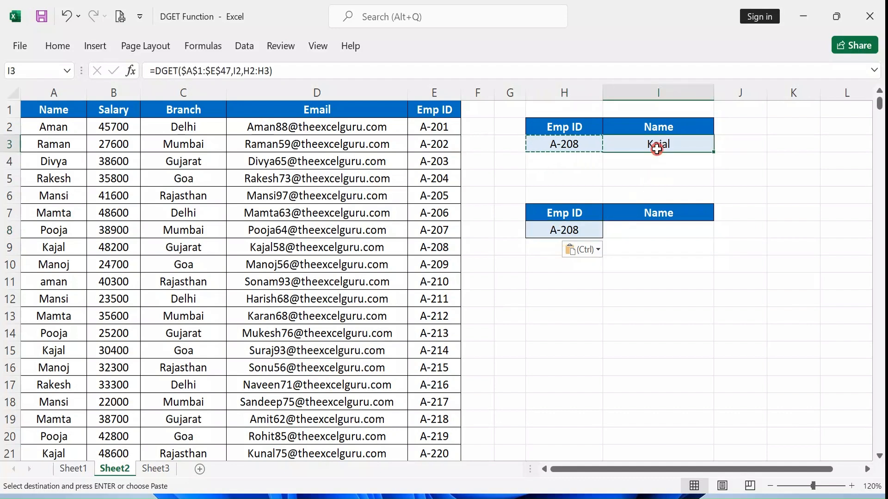
pyautogui.hotkey('ctrl', 'c')
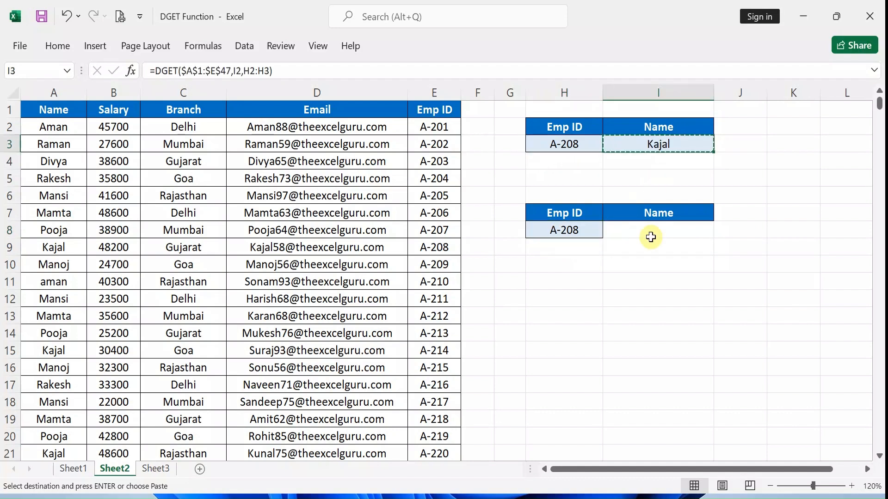
pyautogui.click(653, 236)
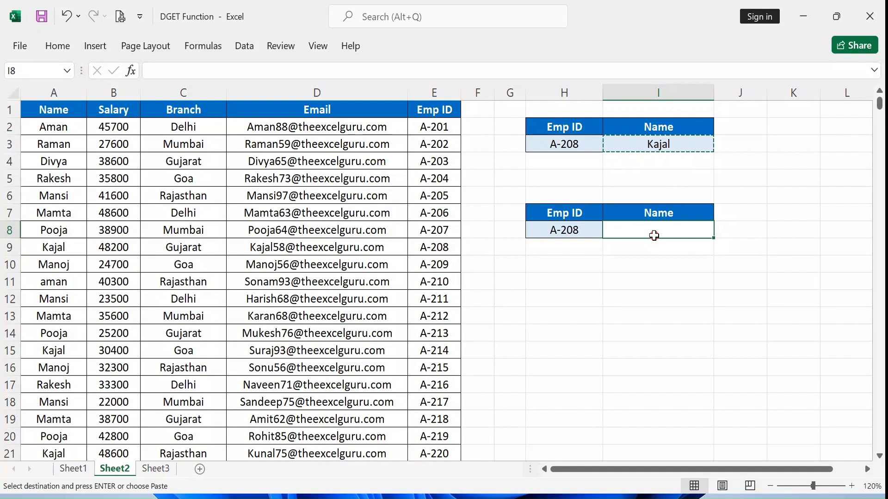
pyautogui.hotkey('ctrl', 'v')
pyautogui.click(655, 236)
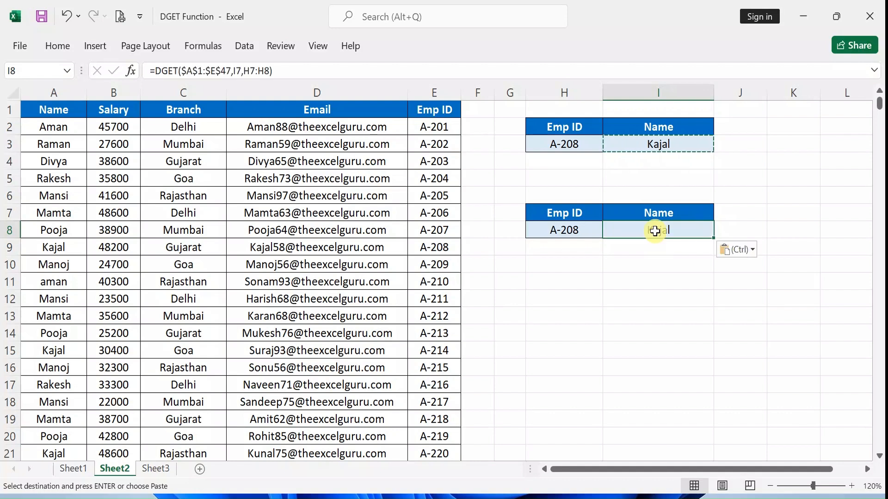
# Step: Inspect the Emp ID in H8 and the references in the copied DGET formula in I8
pyautogui.click(573, 231)
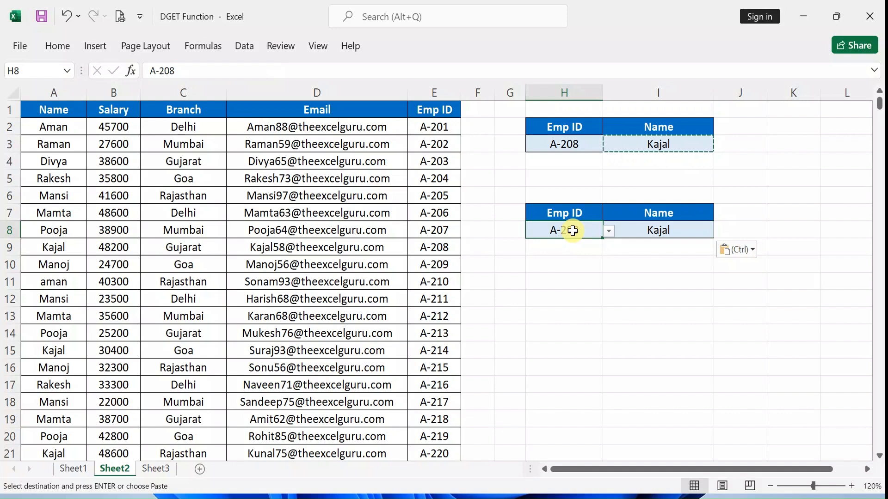
pyautogui.click(654, 230)
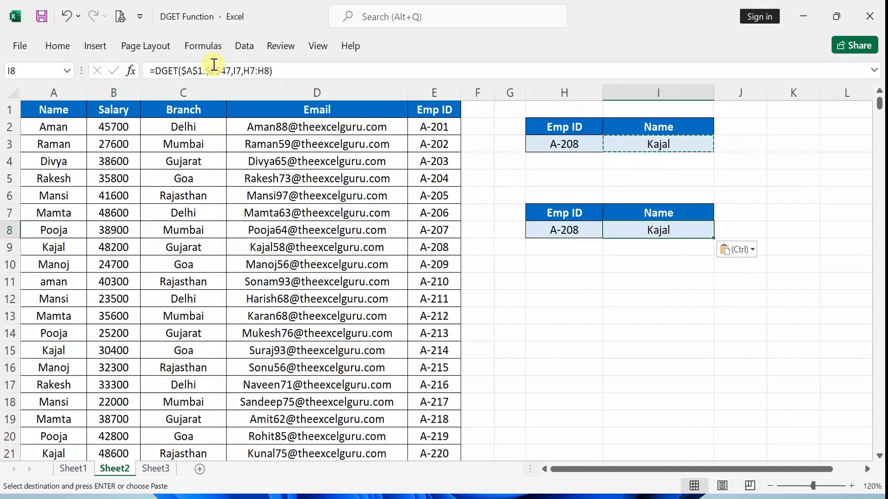
pyautogui.doubleClick(691, 231)
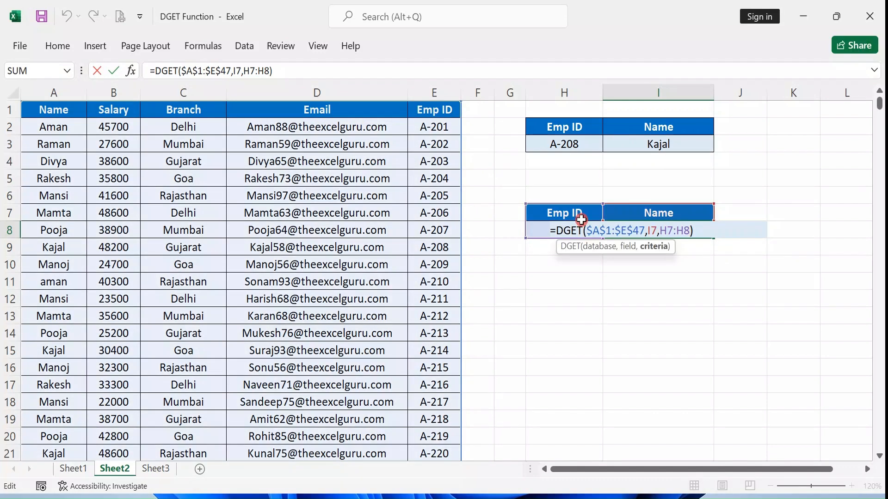
pyautogui.press('Return')
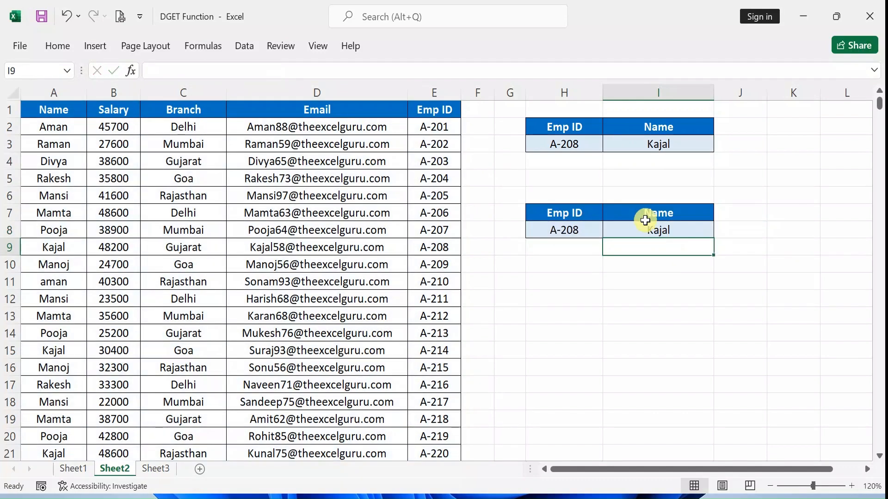
# Step: Copy the Emp ID and Name block H7:I8 to H12:I13 and clear the formula in I13
pyautogui.moveTo(582, 218); pyautogui.dragTo(631, 231)
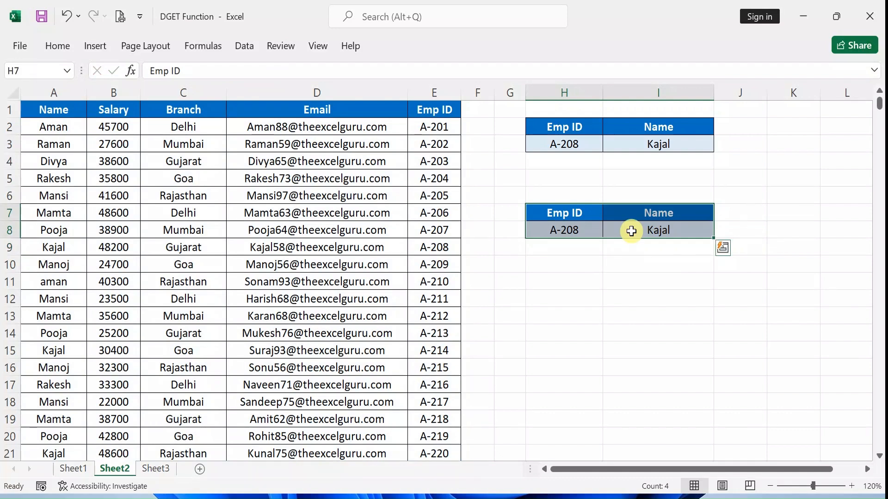
pyautogui.hotkey('ctrl', 'c')
pyautogui.click(563, 295)
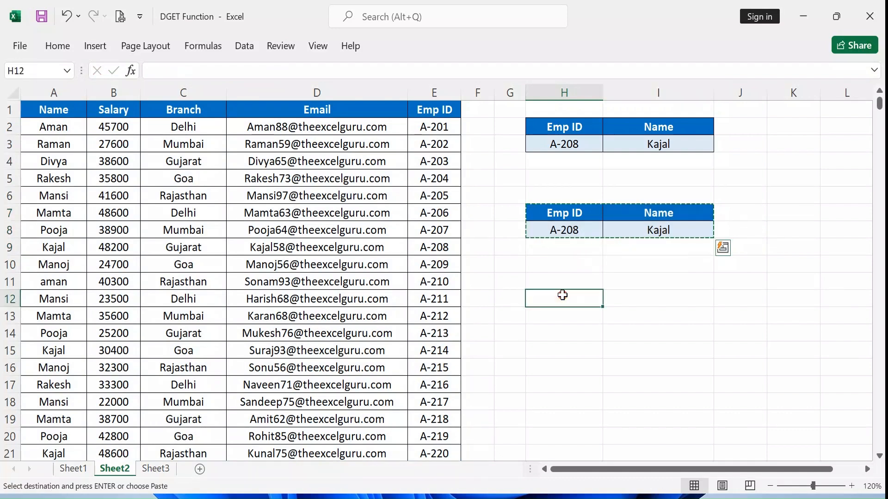
pyautogui.hotkey('ctrl', 'v')
pyautogui.click(654, 311)
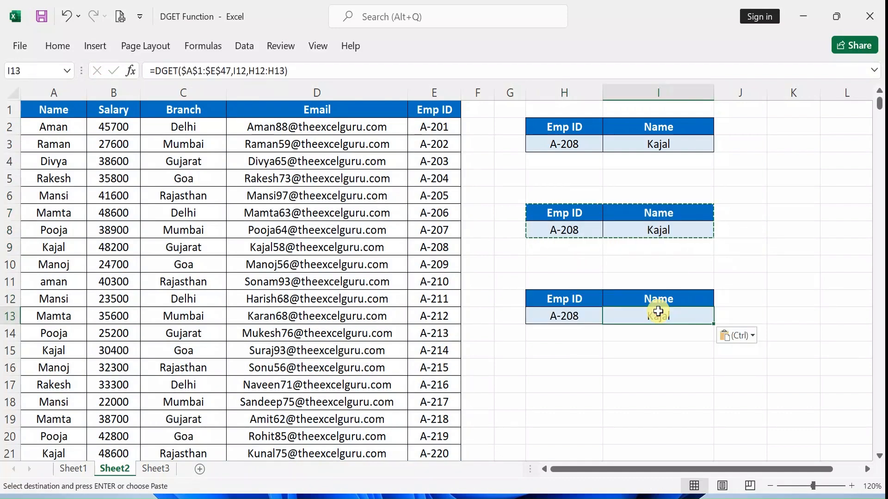
pyautogui.press('Delete')
# Step: Change the database range in the I3 DGET formula to the relative reference A1:E47
pyautogui.click(677, 139)
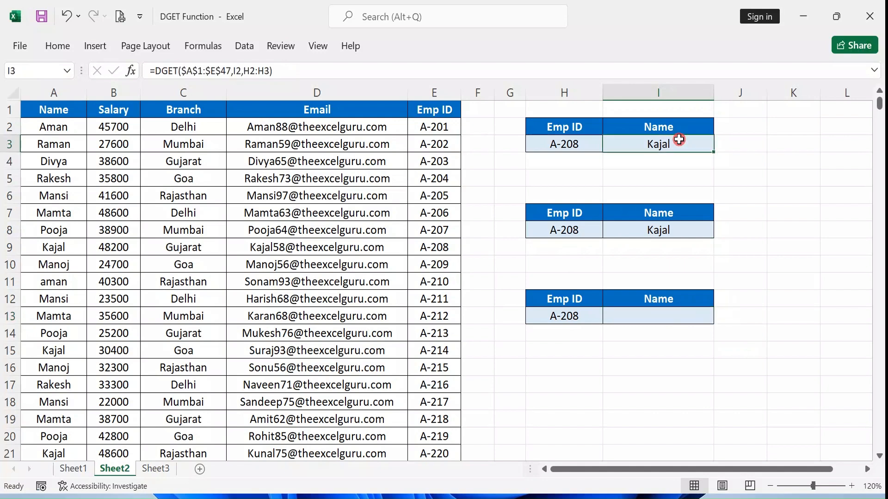
pyautogui.doubleClick(638, 144)
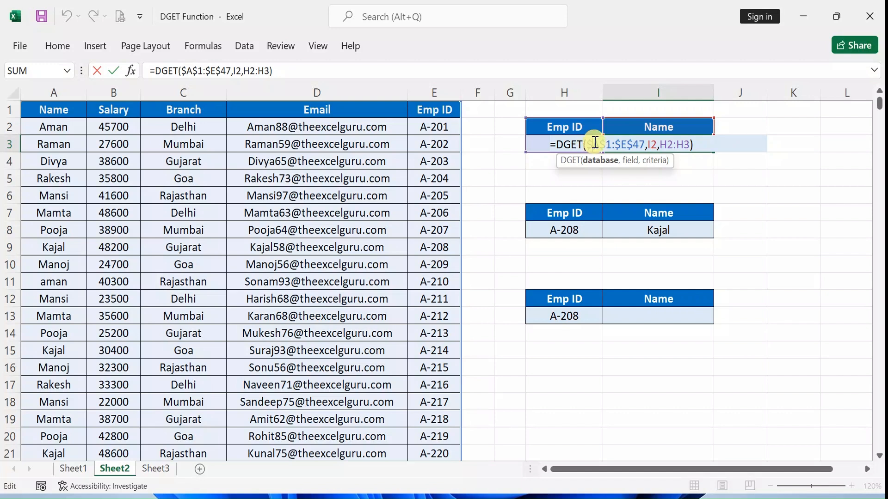
pyautogui.press('F4')
pyautogui.press('F4')
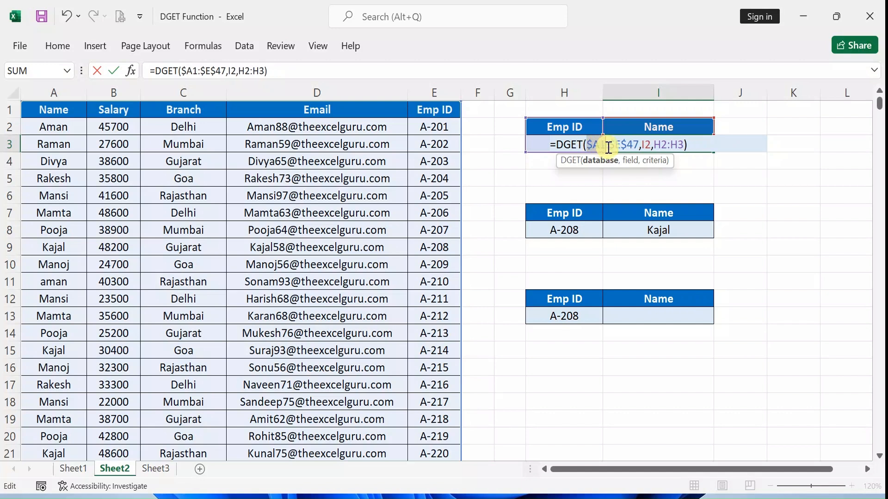
pyautogui.press('F4')
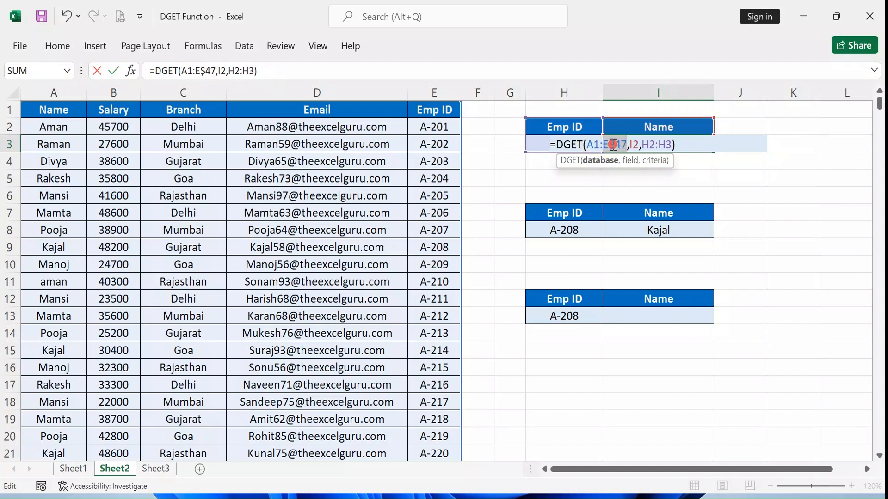
pyautogui.press('F4')
pyautogui.press('Return')
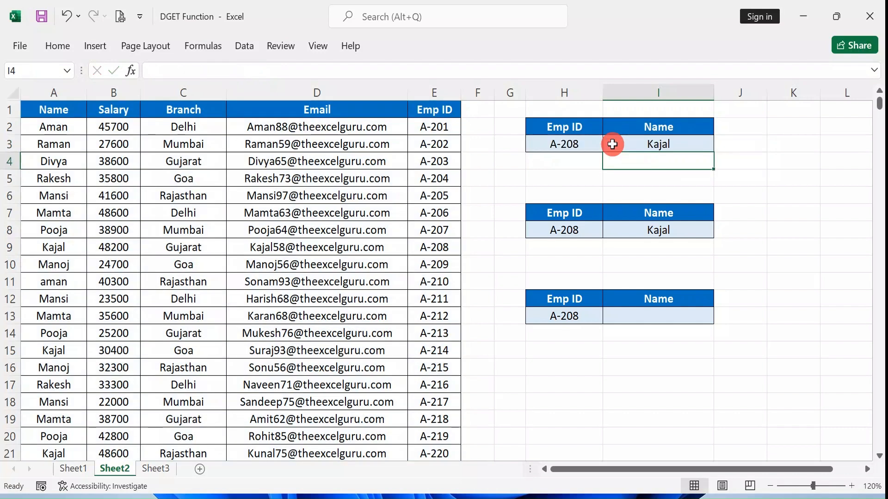
# Step: Copy the DGET formula with the relative database range from I3 to I13
pyautogui.click(612, 144)
pyautogui.hotkey('ctrl', 'c')
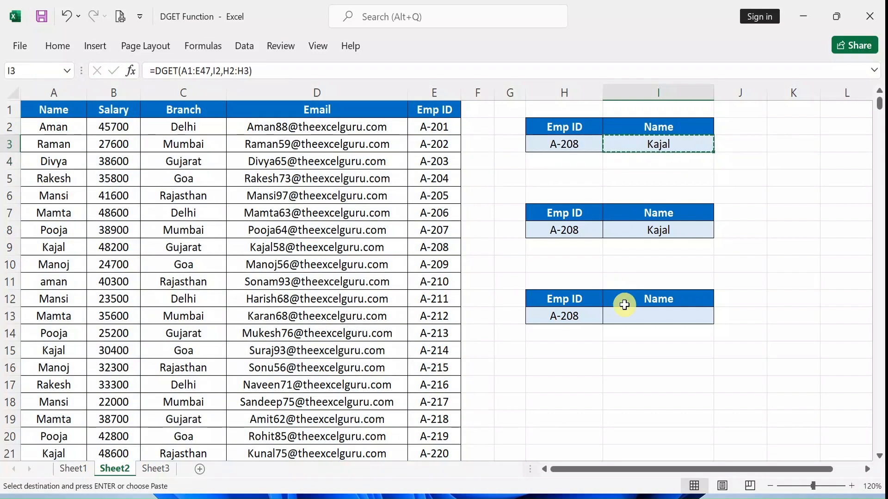
pyautogui.click(625, 314)
pyautogui.hotkey('ctrl', 'v')
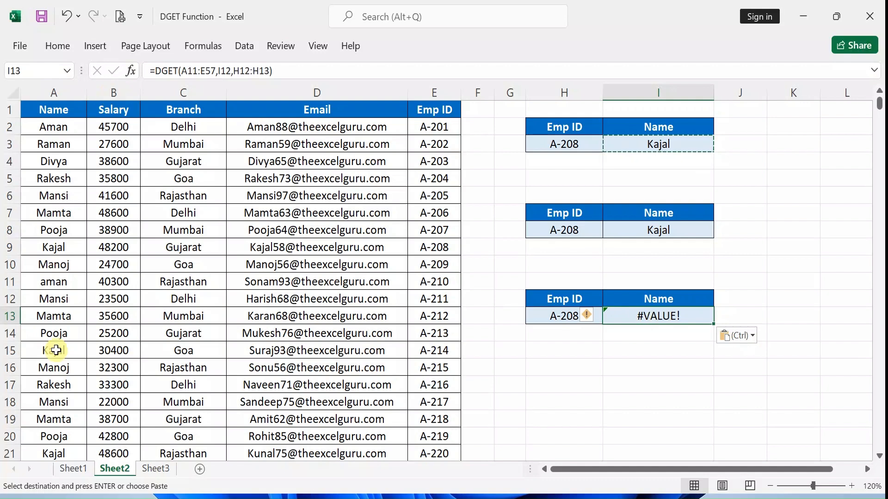
# Step: Compare the database, field and criteria references of the DGET formulas in I13 and I3
pyautogui.press('F2')
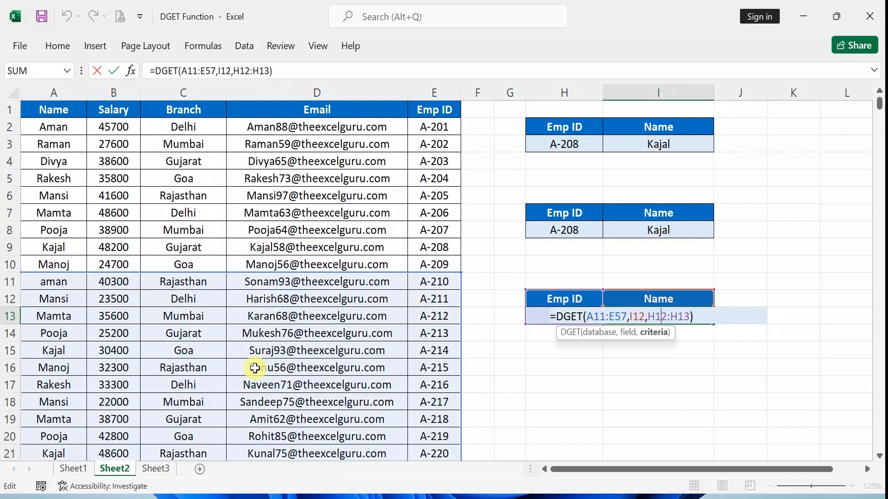
pyautogui.press('Return')
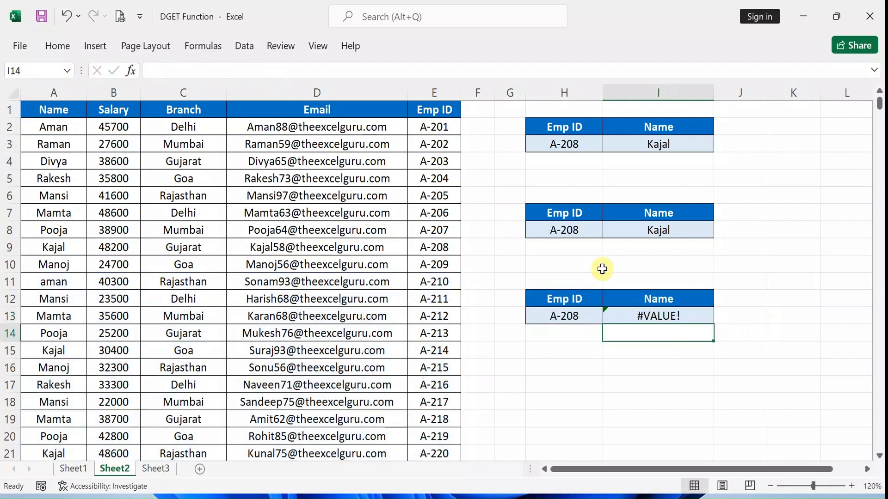
pyautogui.click(629, 144)
pyautogui.doubleClick(629, 144)
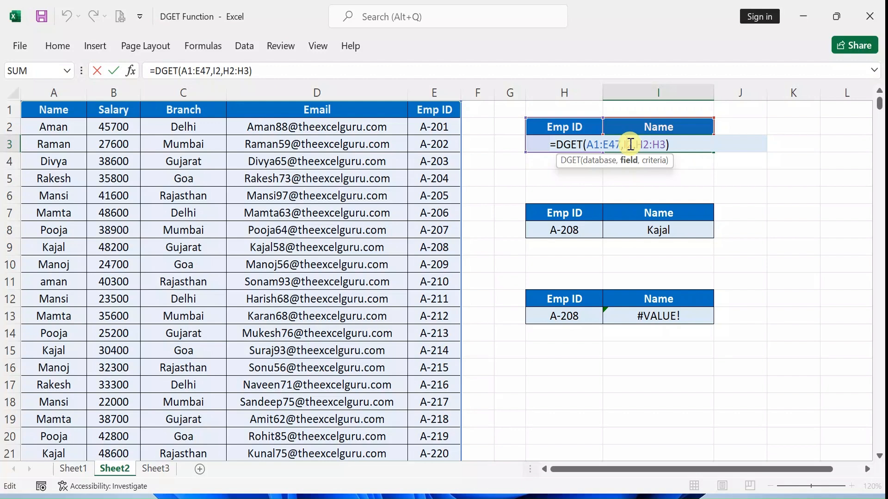
pyautogui.press('Return')
# Step: Compare the criteria layout on Sheet3 with the single Emp ID criterion in H2:H3 on Sheet2
pyautogui.click(165, 470)
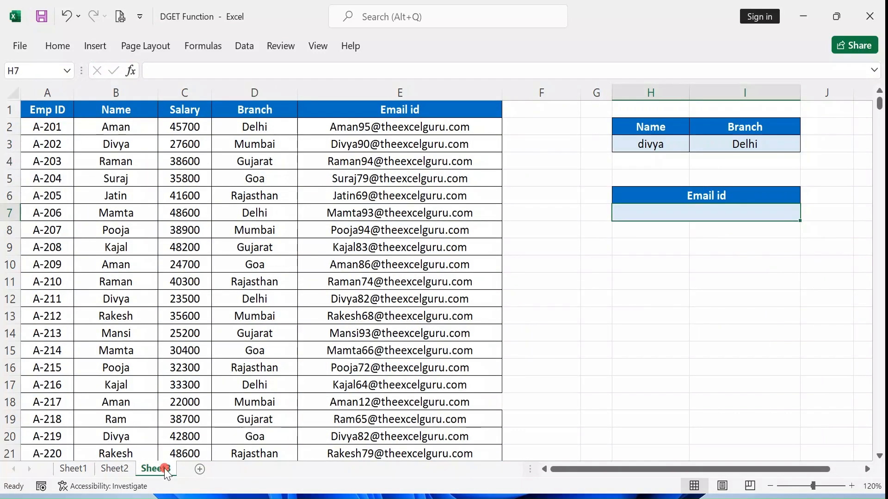
pyautogui.click(116, 468)
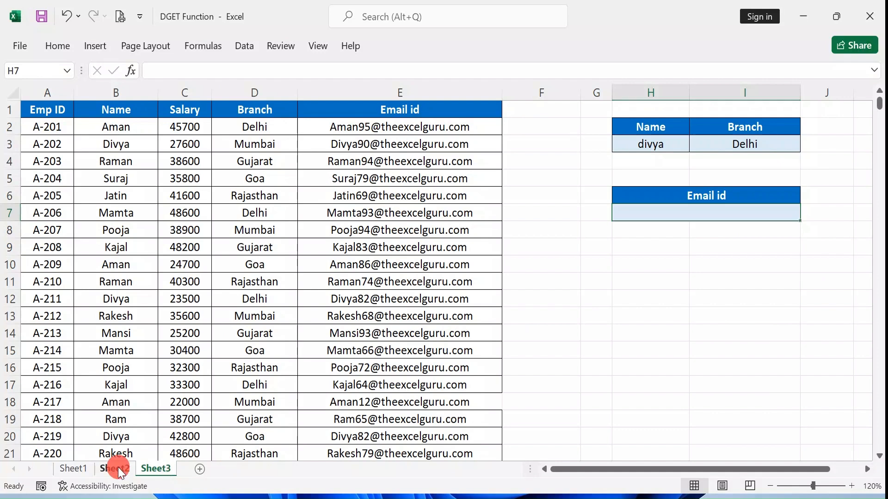
pyautogui.moveTo(564, 127); pyautogui.dragTo(564, 144)
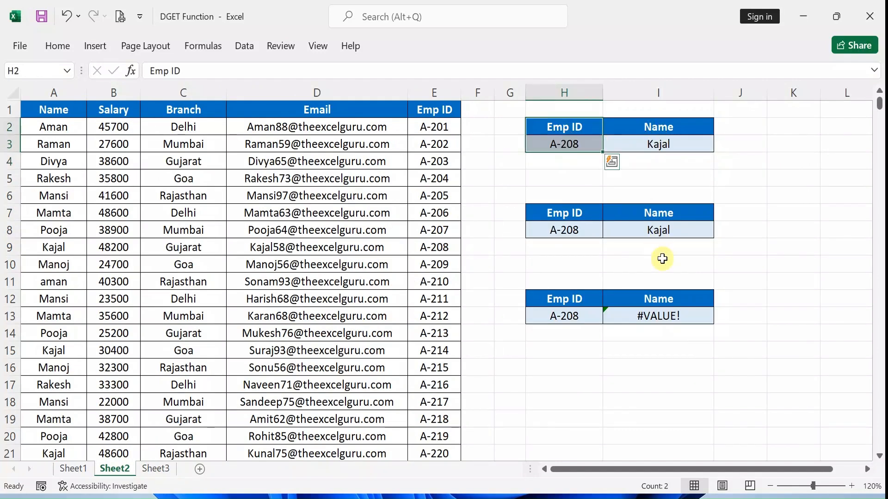
# Step: On Sheet3, start a DGET formula in H7 under Email id with the absolute range $A$1:$E$47 as database
pyautogui.click(154, 468)
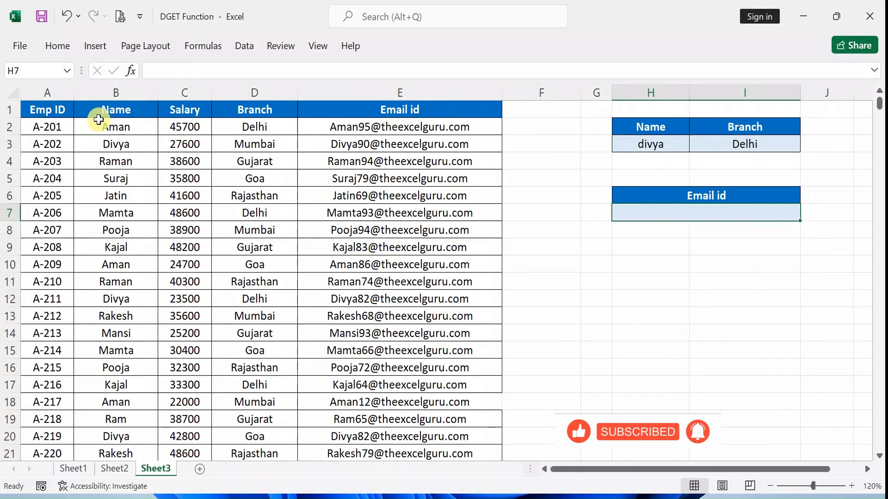
pyautogui.click(240, 111)
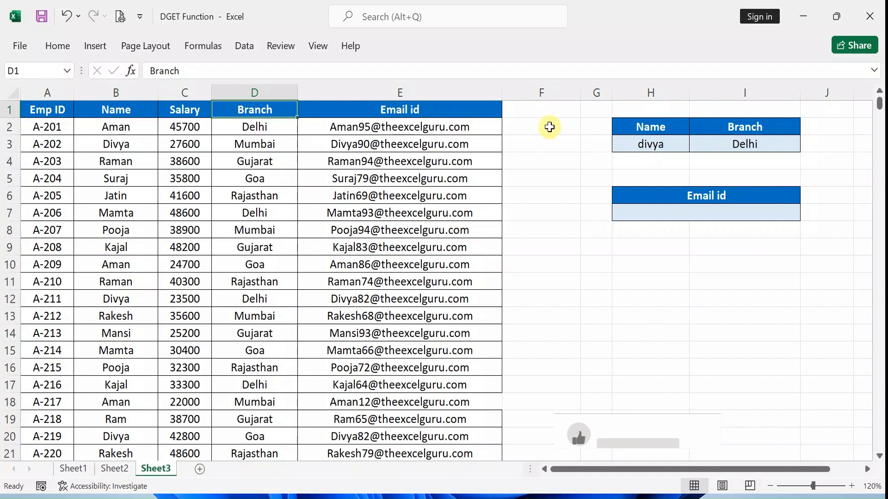
pyautogui.moveTo(826, 120); pyautogui.dragTo(831, 142)
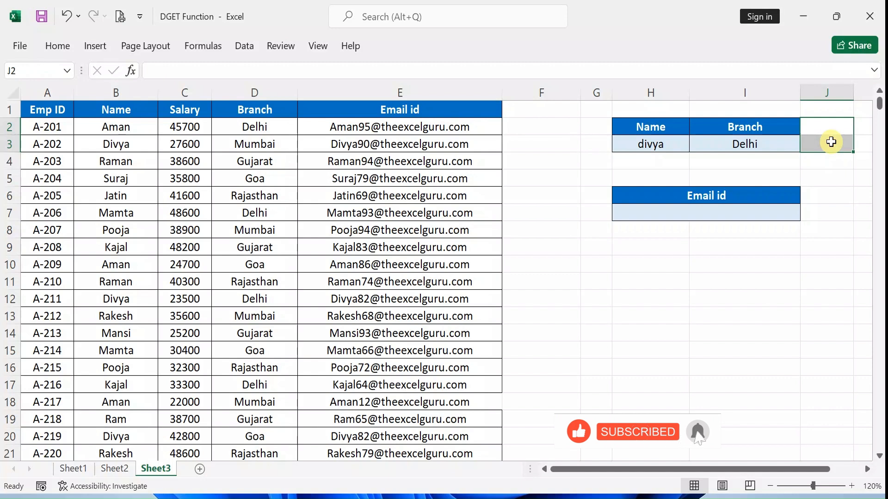
pyautogui.click(746, 218)
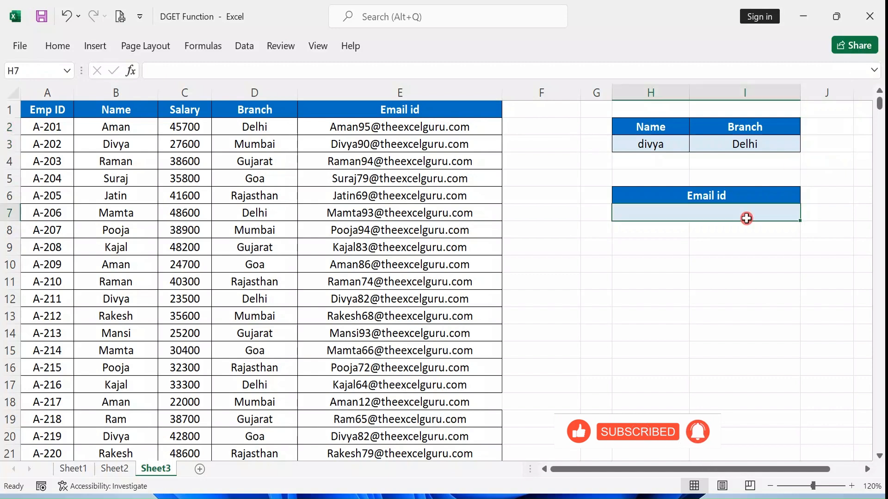
pyautogui.write('=')
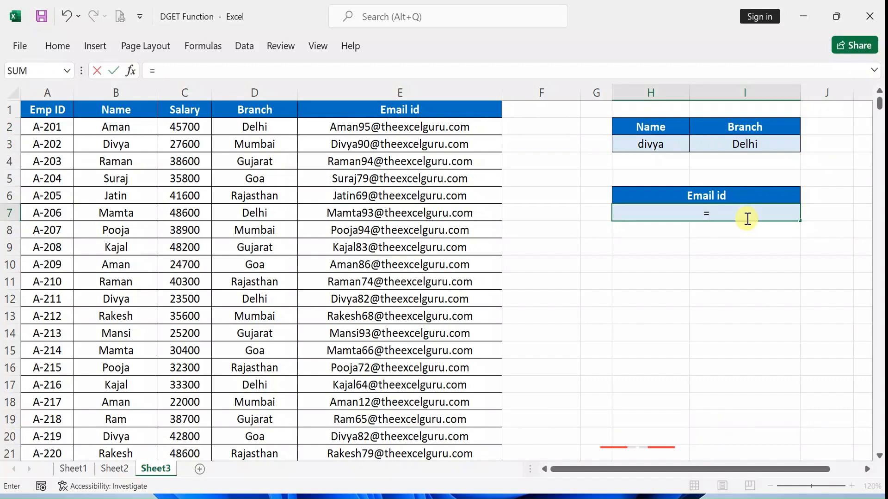
pyautogui.write('dg')
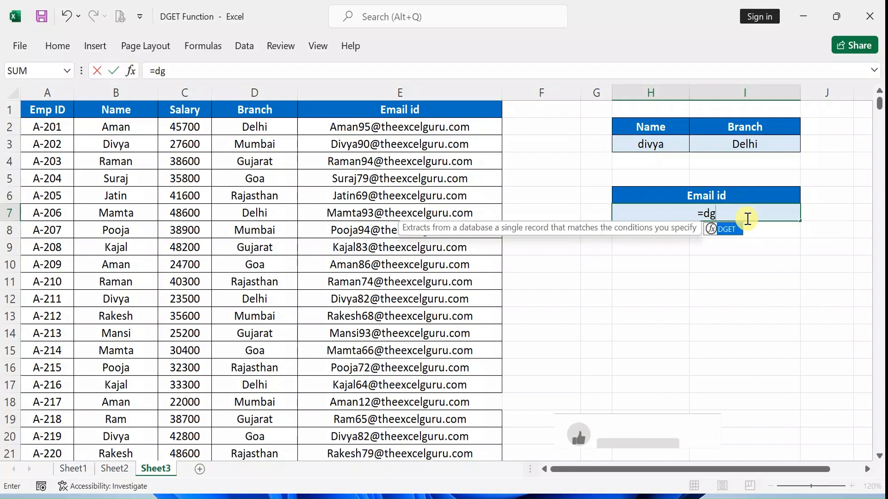
pyautogui.press('Tab')
pyautogui.click(64, 108)
pyautogui.hotkey('ctrl', 'shift', 'Right')
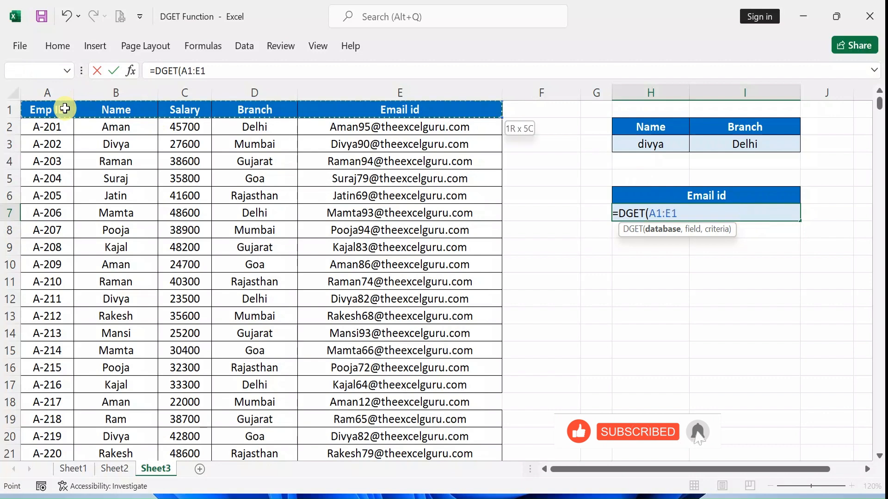
pyautogui.hotkey('ctrl', 'shift', 'Down')
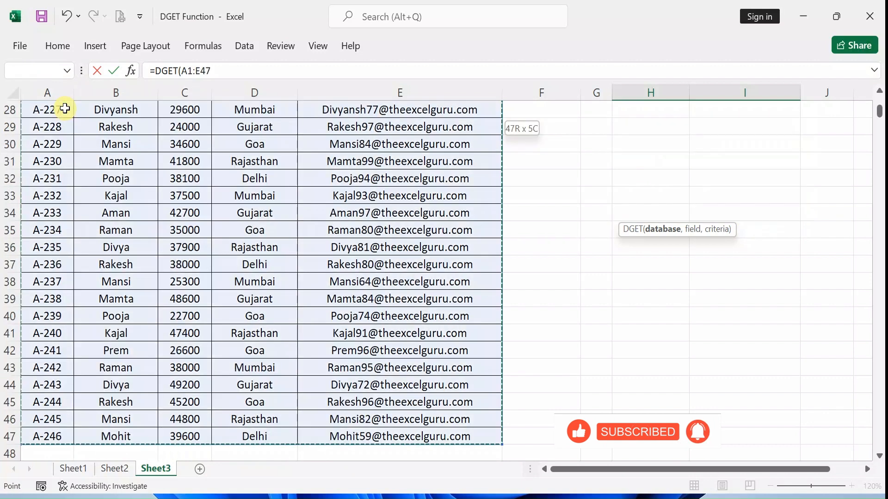
pyautogui.press('F4')
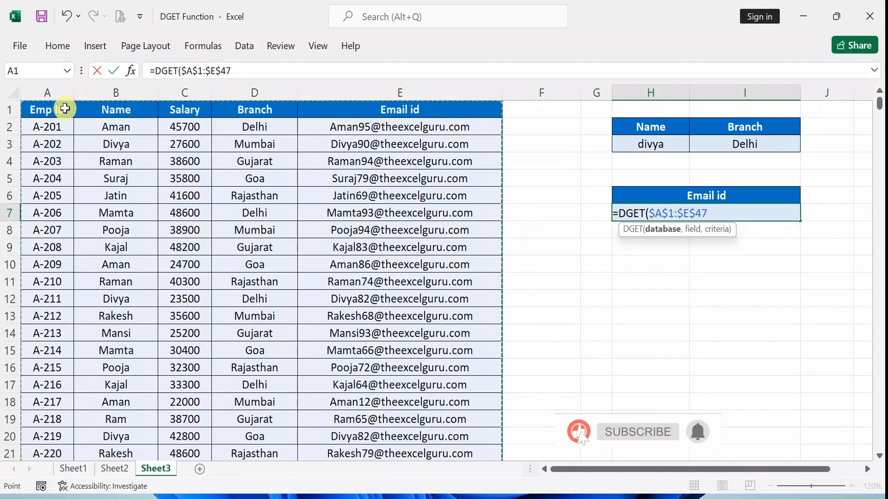
# Step: Complete the DGET formula in H7 with H6 as the field and H2:I3 as the criteria range
pyautogui.write(',')
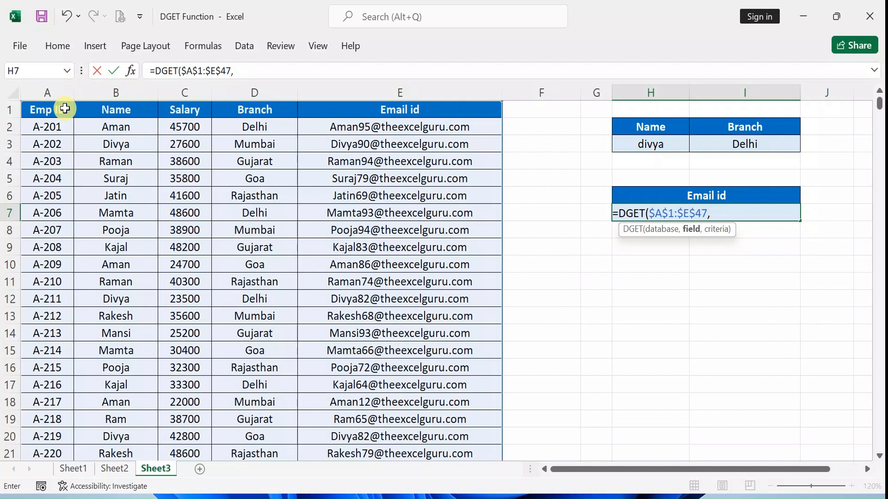
pyautogui.click(739, 199)
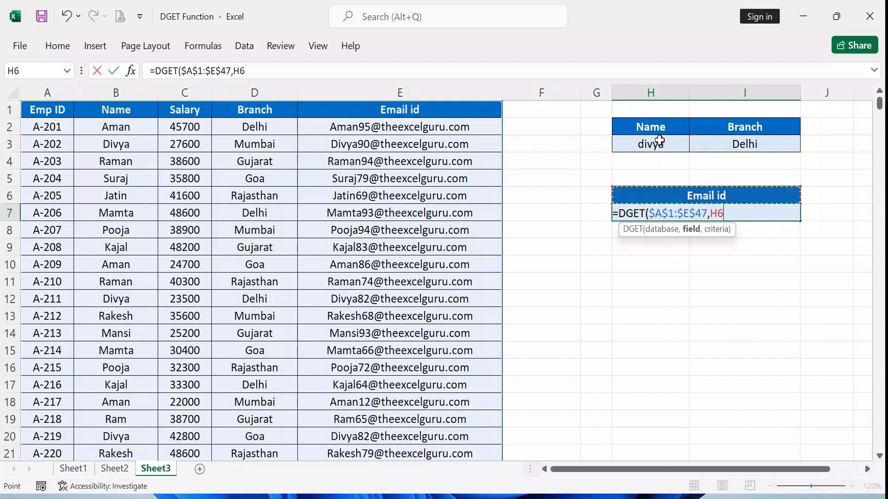
pyautogui.write(',')
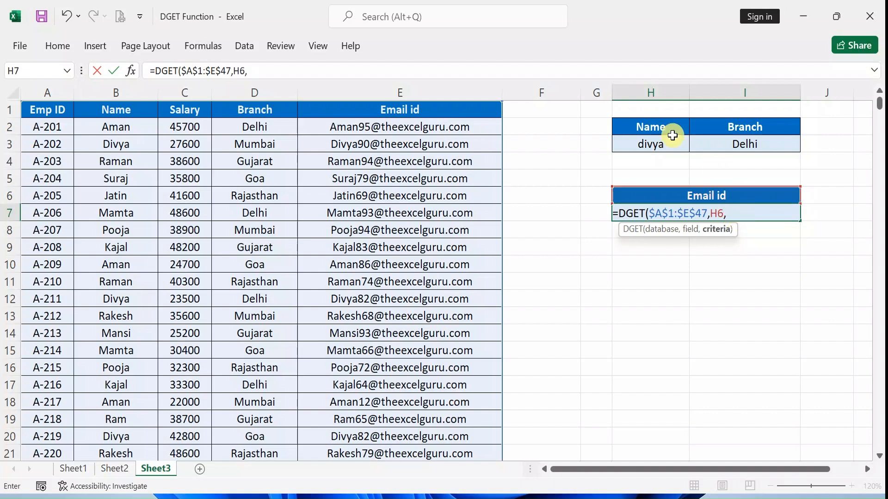
pyautogui.click(660, 126)
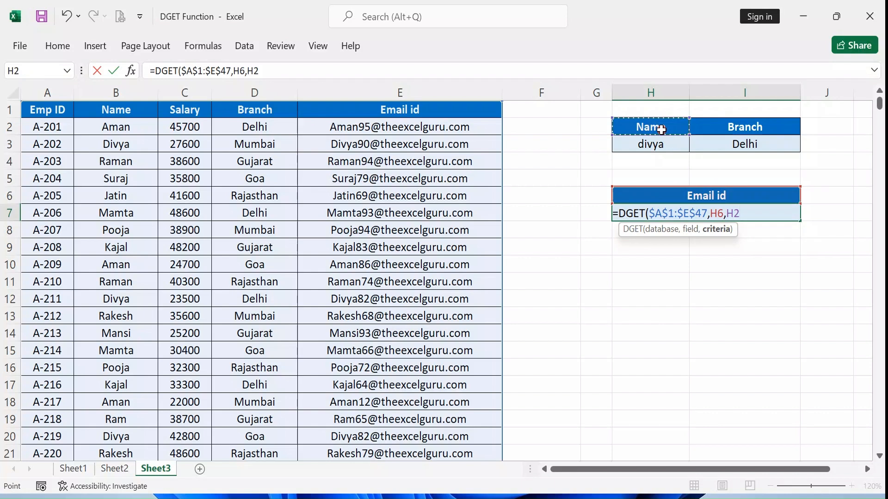
pyautogui.moveTo(661, 130); pyautogui.dragTo(655, 144)
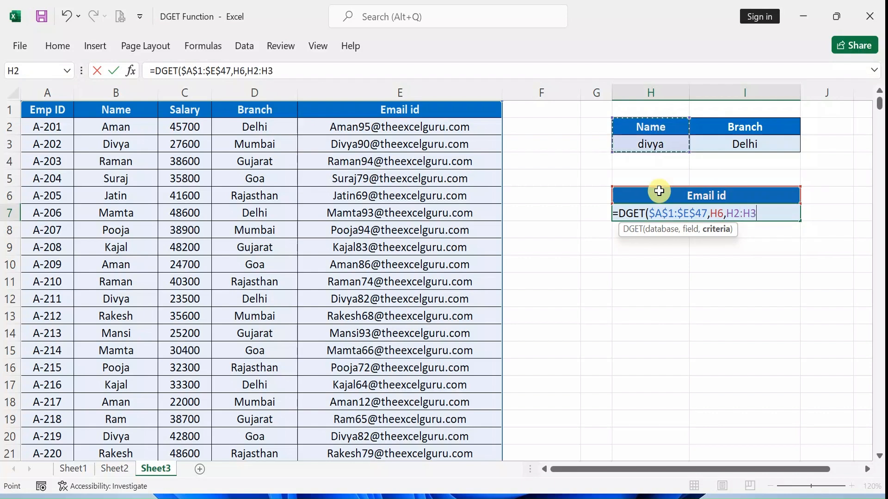
pyautogui.moveTo(634, 124); pyautogui.dragTo(717, 146)
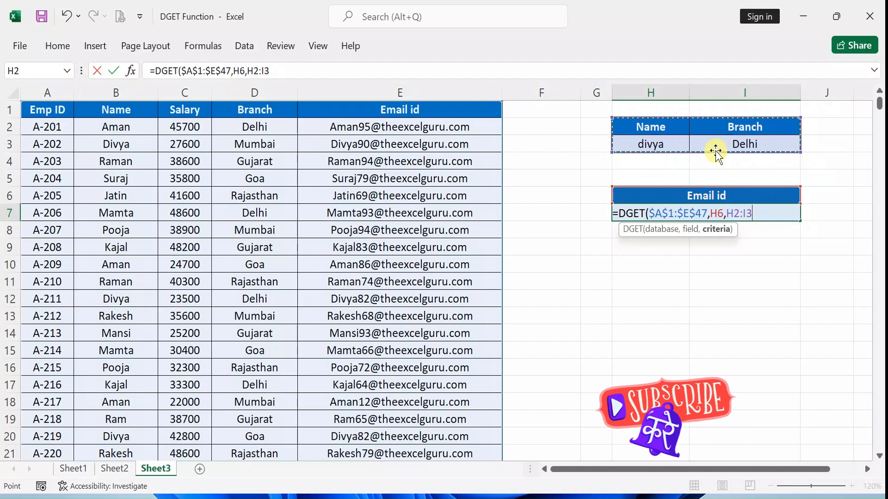
pyautogui.write(')')
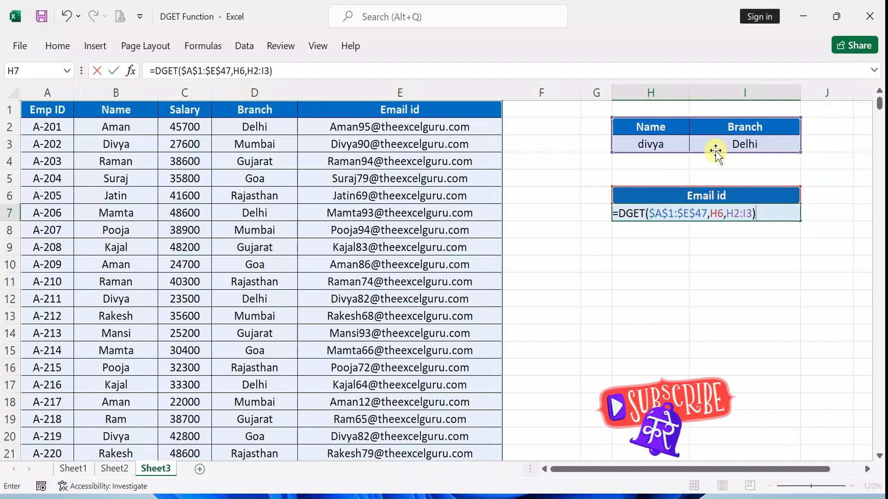
pyautogui.press('Return')
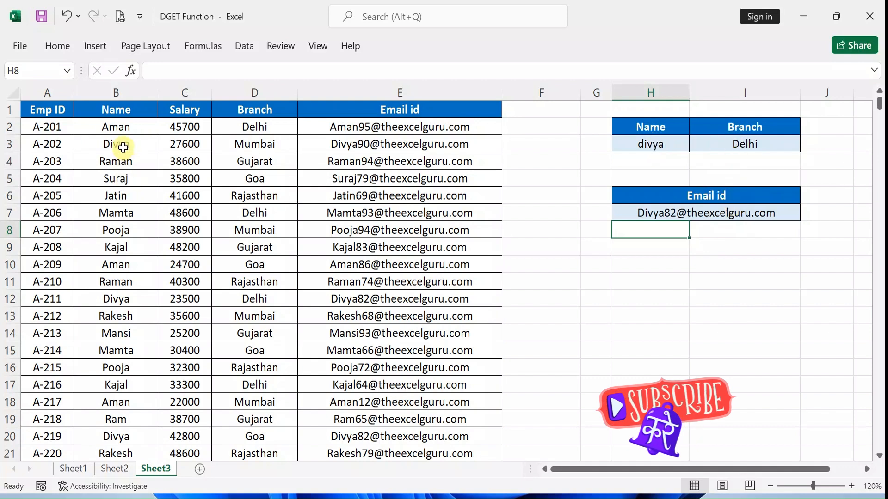
# Step: Compare the name and branch entries in rows 3 and 12 with the lookup criteria
pyautogui.moveTo(123, 147); pyautogui.dragTo(249, 142)
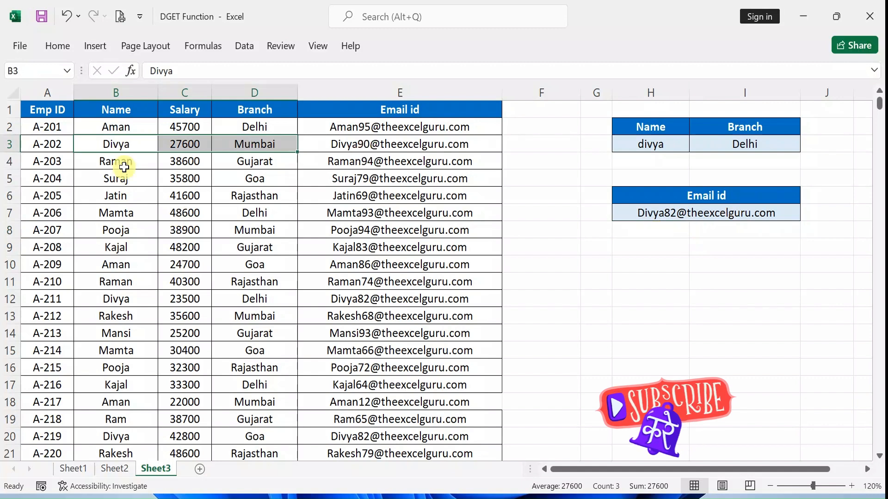
pyautogui.moveTo(129, 305); pyautogui.dragTo(254, 299)
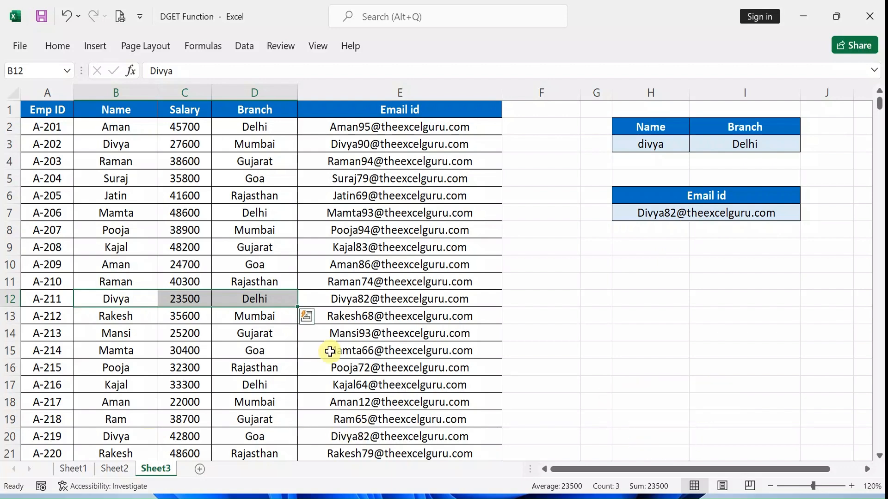
# Step: Delete the digit 2 before the @ sign in the email address in E20
pyautogui.click(366, 438)
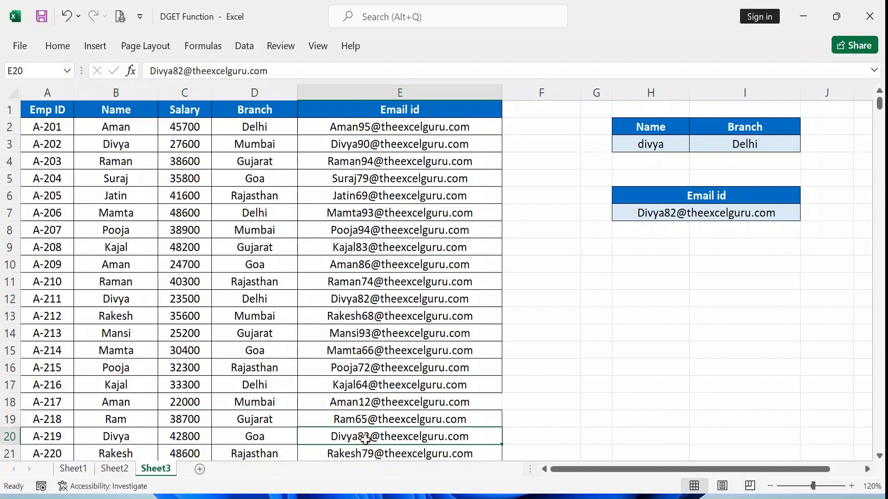
pyautogui.doubleClick(365, 437)
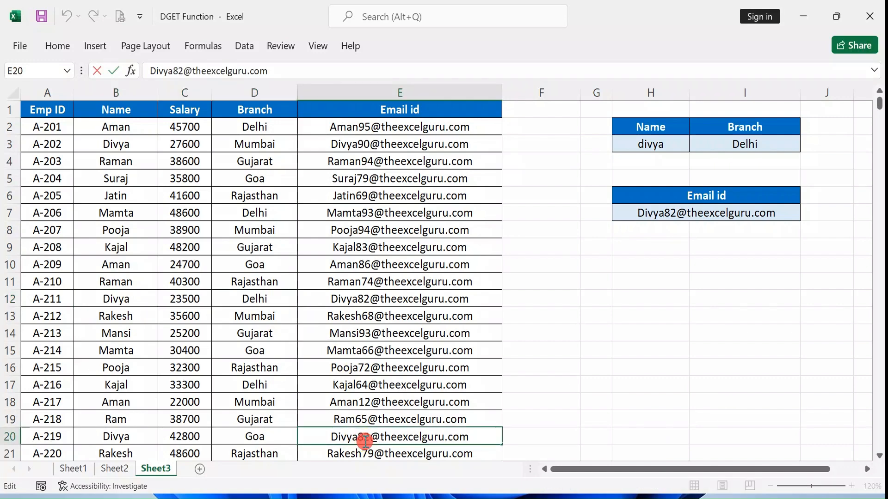
pyautogui.press('Delete')
pyautogui.press('Return')
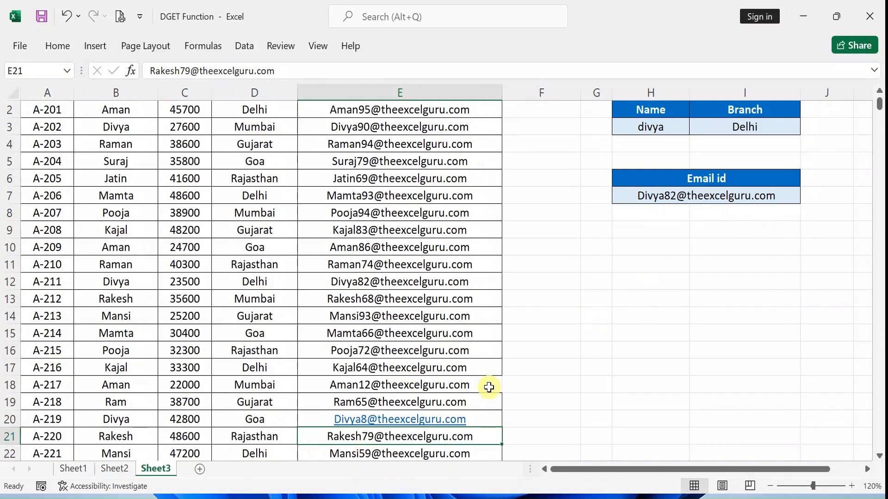
# Step: Remove the hyperlink from the email address in E20 and center it horizontally and vertically in the cell
pyautogui.rightClick(382, 425)
pyautogui.click(421, 433)
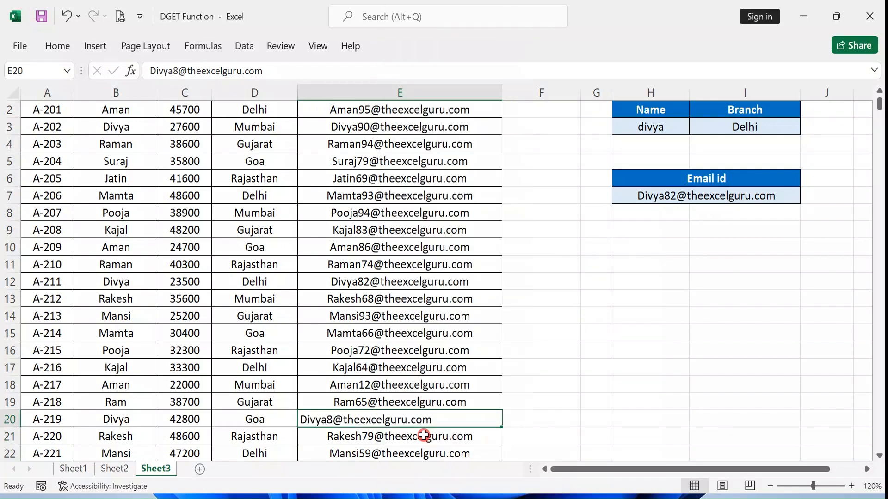
pyautogui.click(521, 415)
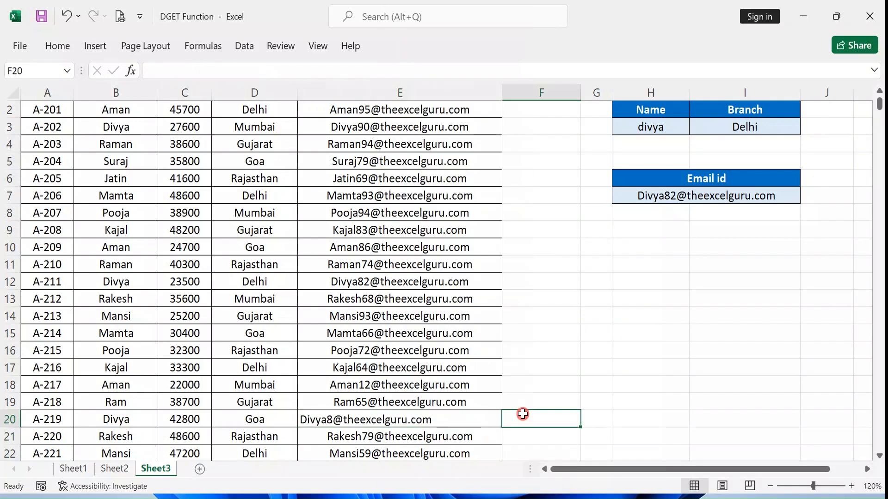
pyautogui.click(426, 419)
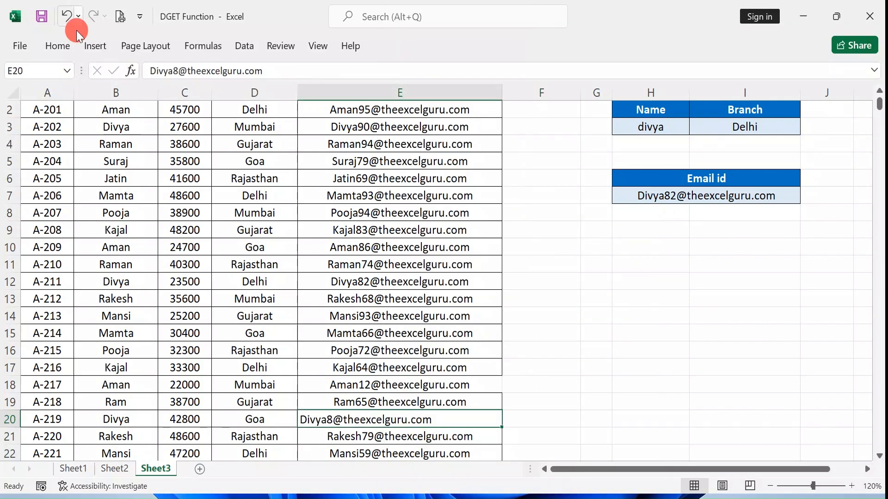
pyautogui.click(57, 46)
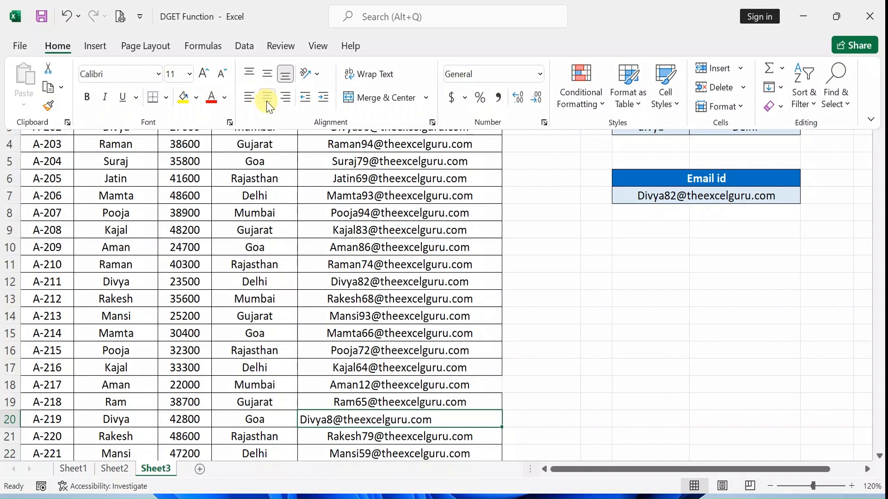
pyautogui.click(268, 98)
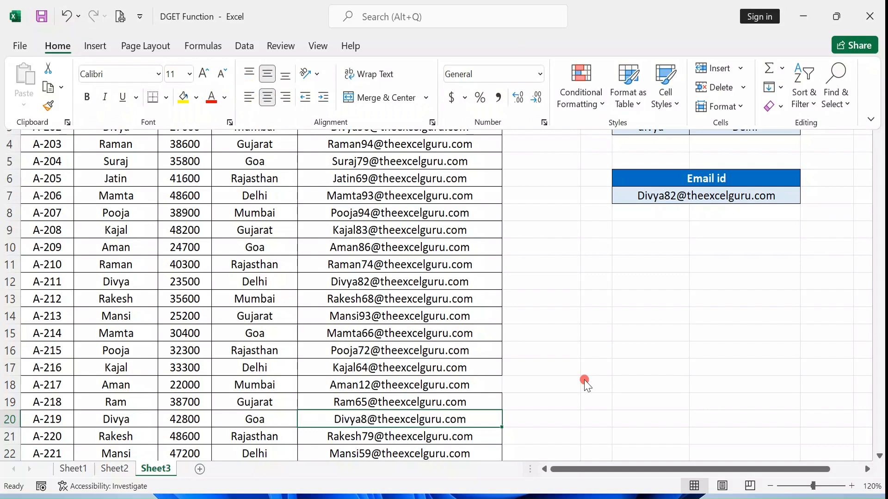
pyautogui.click(585, 335)
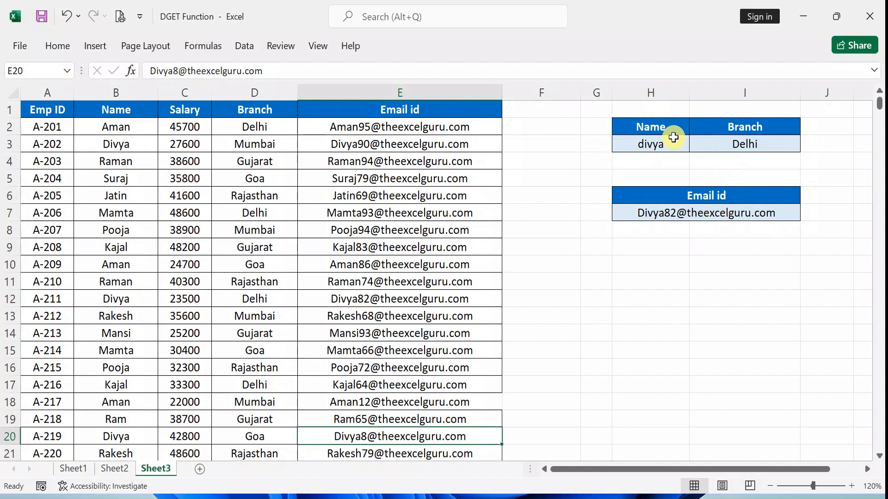
# Step: Review the Name and Branch criteria on Sheet3, and examine the columns and header row A1:E1 on Sheet2
pyautogui.moveTo(647, 131); pyautogui.dragTo(626, 140)
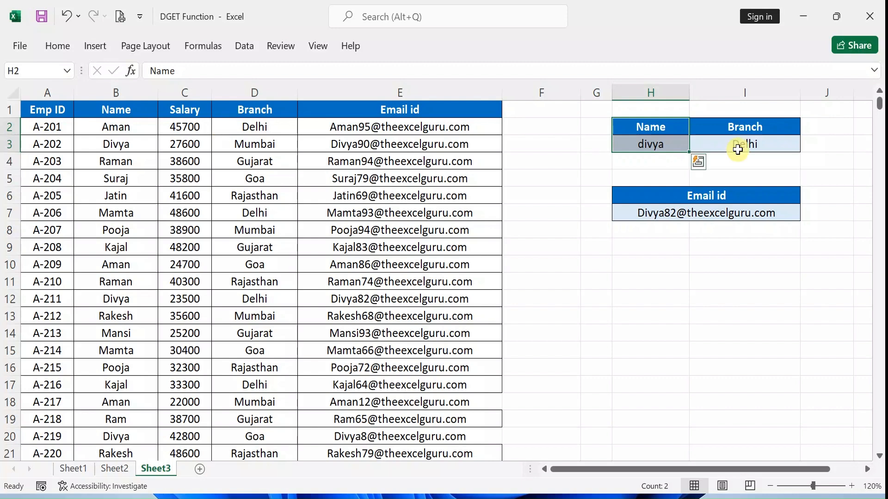
pyautogui.press('Right')
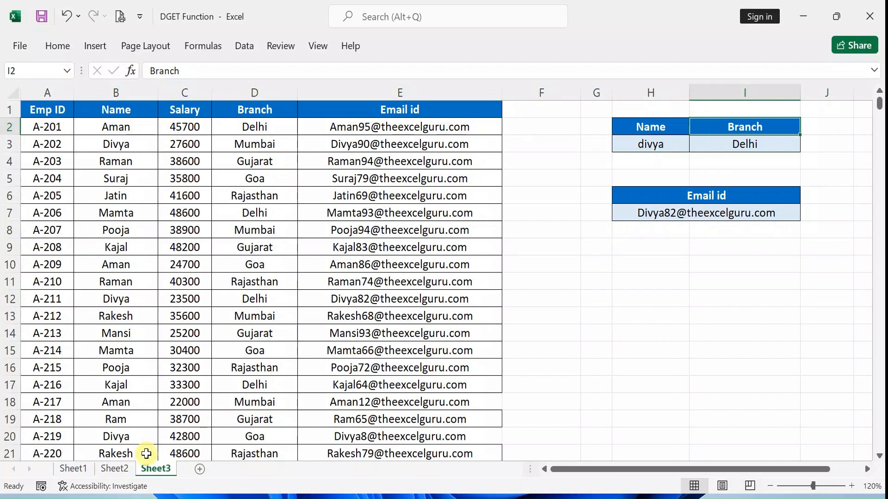
pyautogui.click(119, 469)
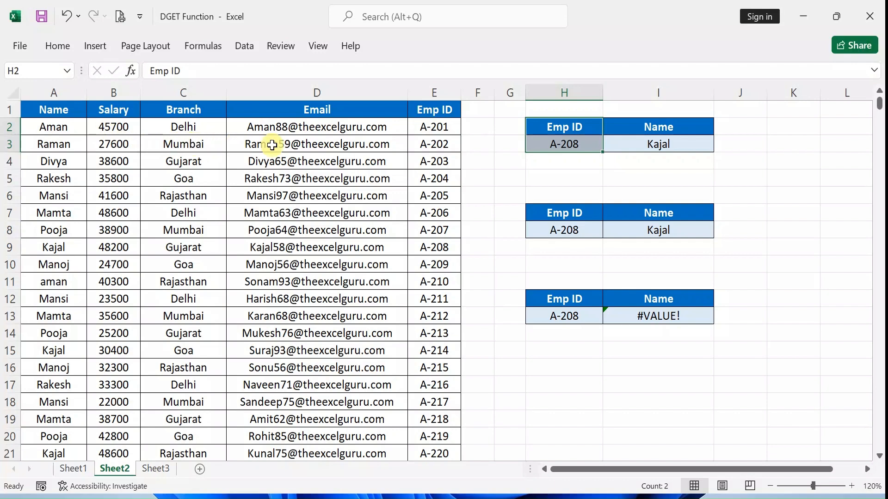
pyautogui.click(450, 93)
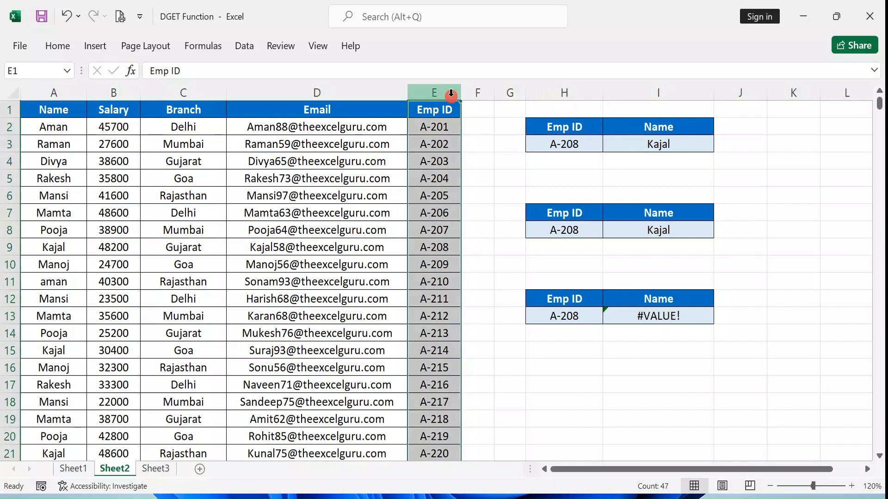
pyautogui.moveTo(192, 90); pyautogui.dragTo(264, 95)
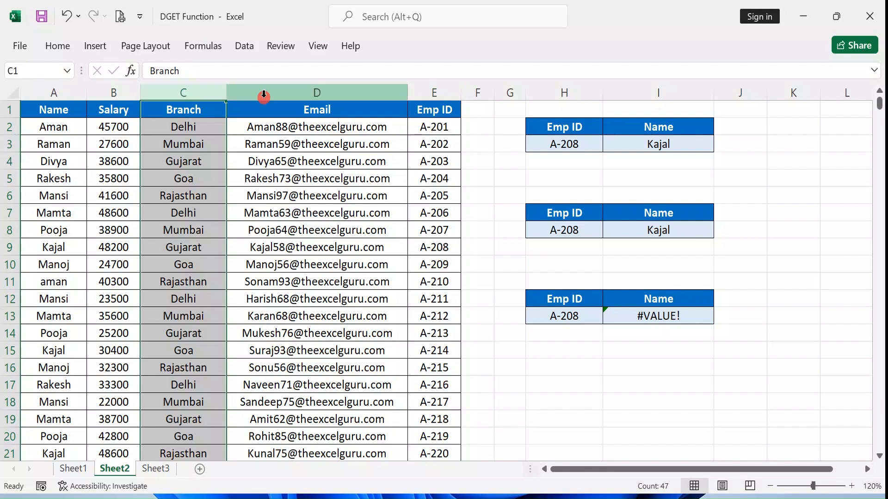
pyautogui.click(264, 94)
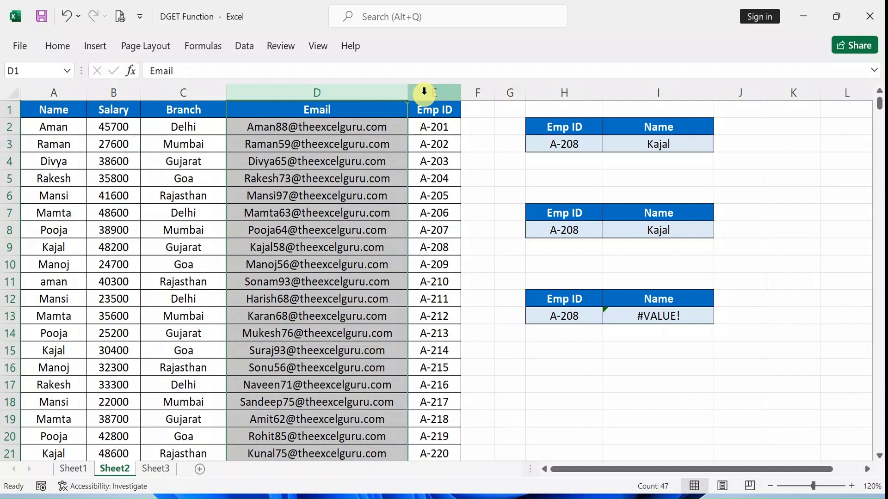
pyautogui.click(347, 111)
pyautogui.moveTo(55, 110); pyautogui.dragTo(420, 113)
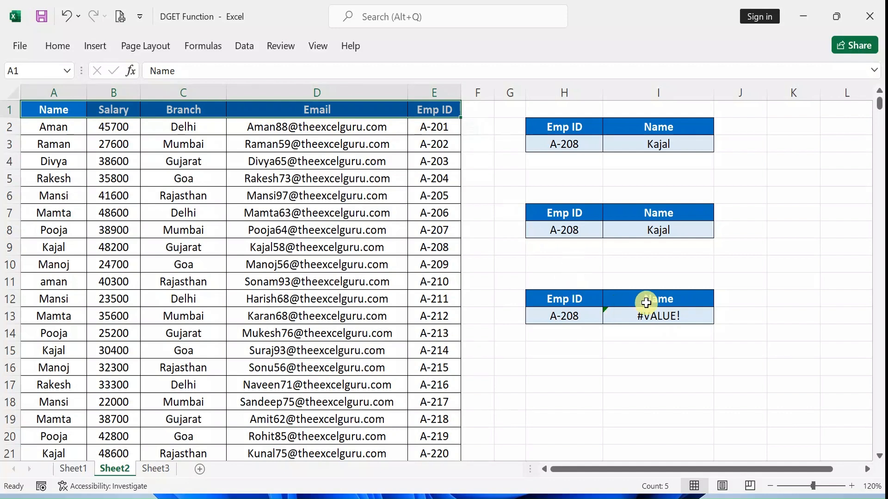
pyautogui.click(646, 303)
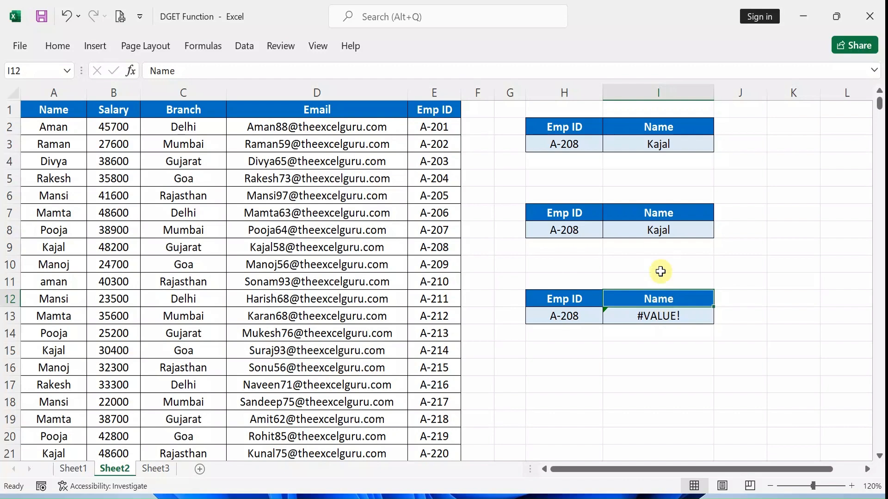
# Step: On Sheet1, compare the field arguments of the DGET formulas for Method-1, Method-2 and Method-3 in I4, I9 and I14
pyautogui.click(74, 468)
pyautogui.click(696, 169)
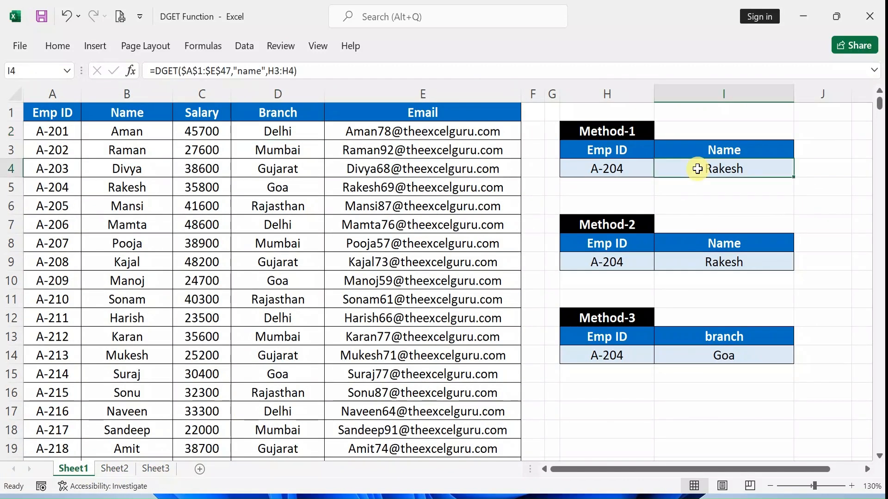
pyautogui.doubleClick(746, 164)
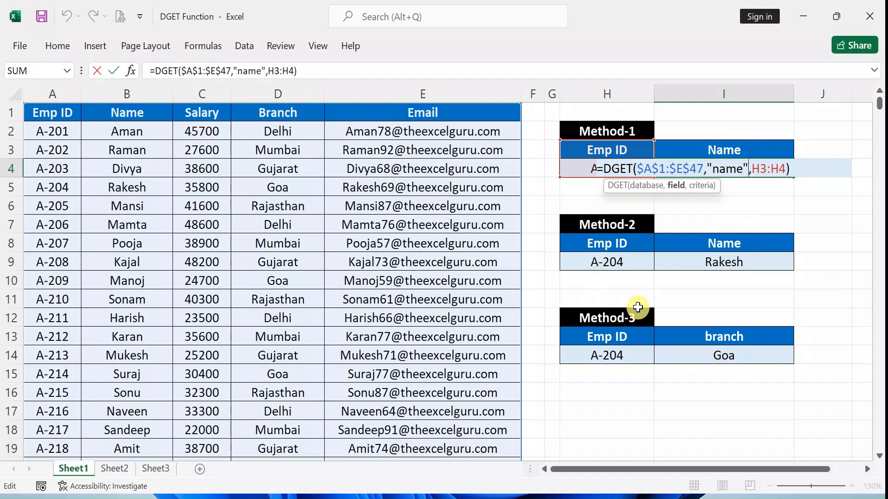
pyautogui.press('Return')
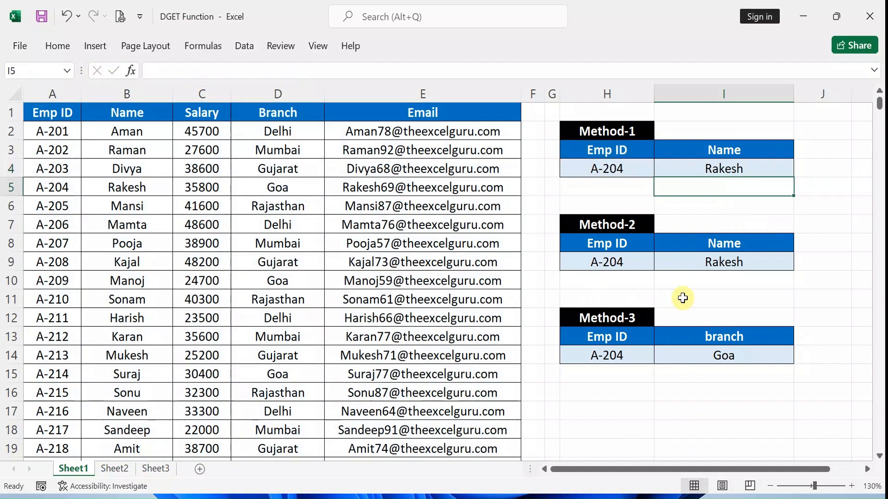
pyautogui.click(707, 267)
pyautogui.doubleClick(707, 267)
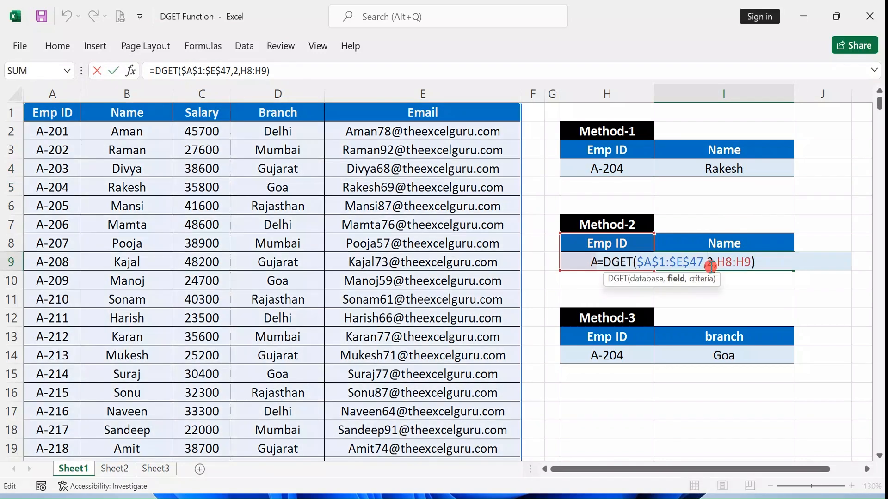
pyautogui.click(713, 349)
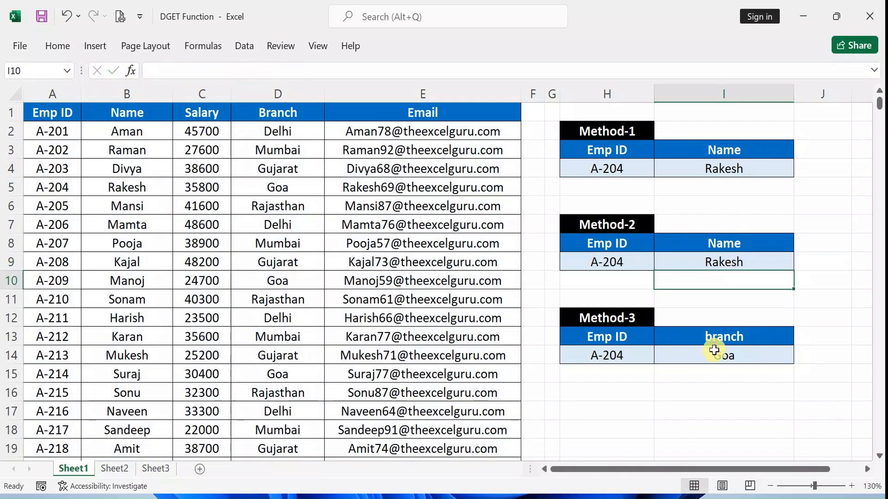
pyautogui.doubleClick(714, 348)
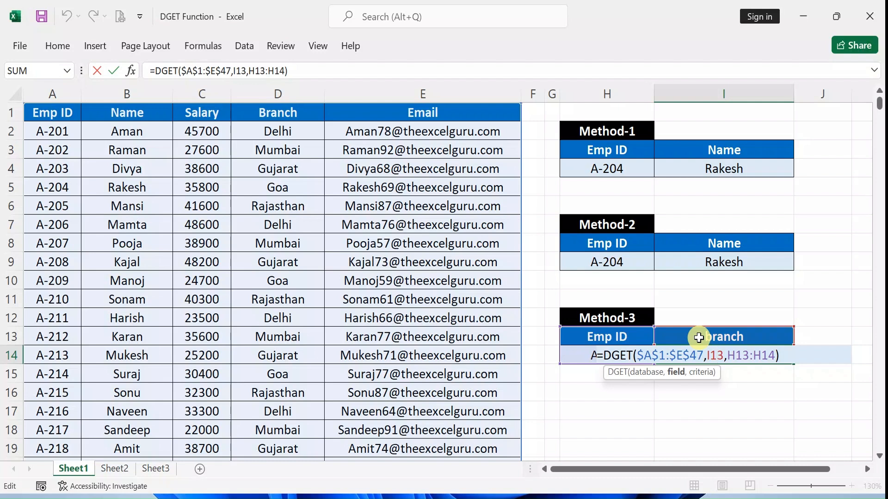
pyautogui.press('Return')
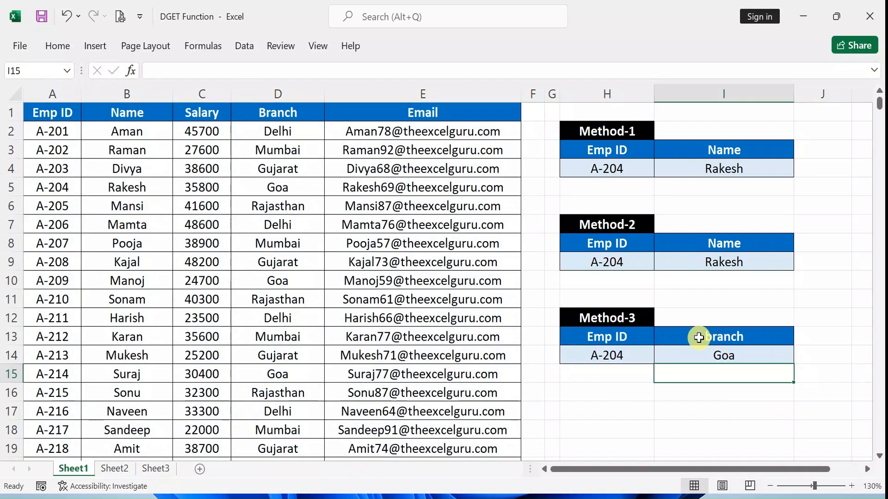